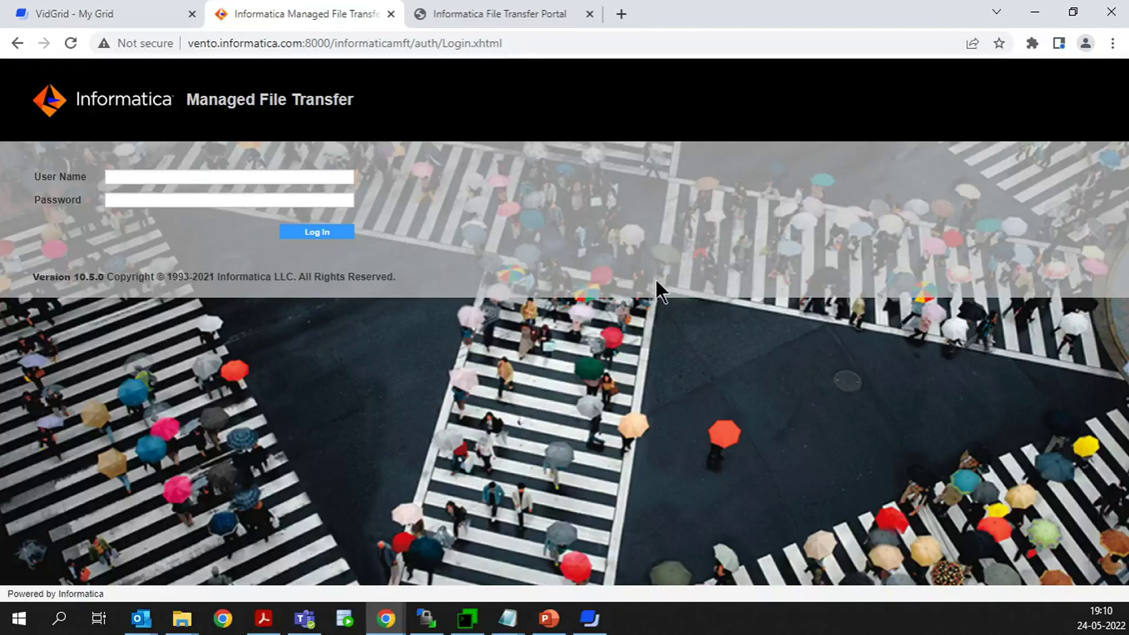
# Step: Log in to Managed File Transfer as administrator, entering the account password
pyautogui.click(221, 179)
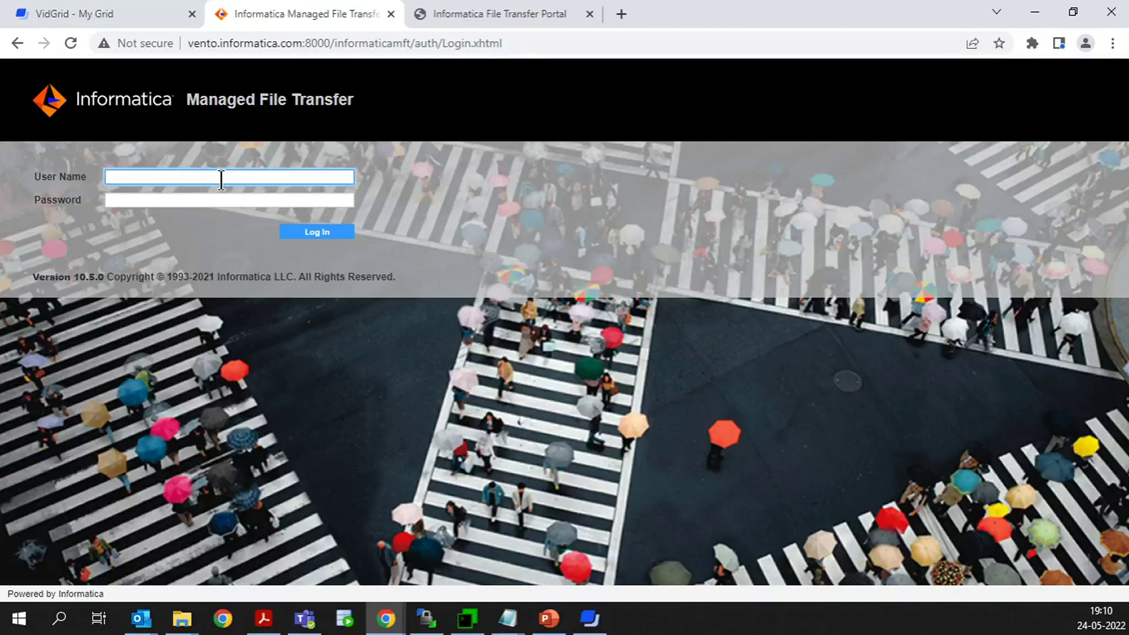
pyautogui.write('aDM')
pyautogui.press('BackSpace')
pyautogui.press('BackSpace')
pyautogui.write('dministrator')
pyautogui.press('Tab')
pyautogui.write('••••••••••••••')
pyautogui.press('Return')
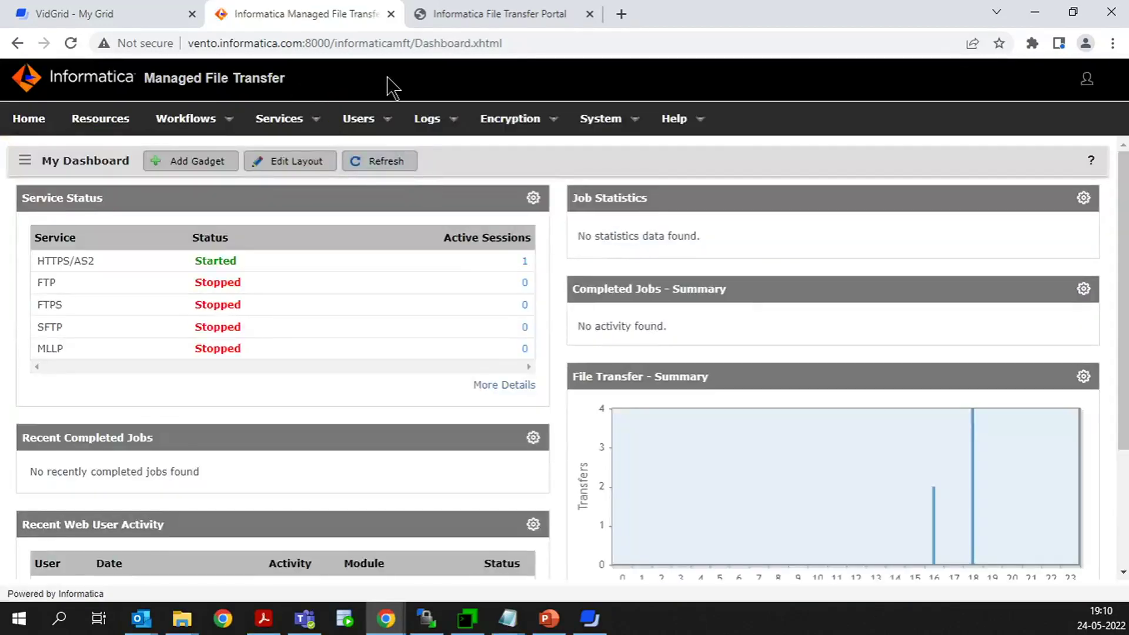
# Step: Open the Shared Drive Settings and review the General, Media Viewer and Thumbnails options
pyautogui.click(278, 120)
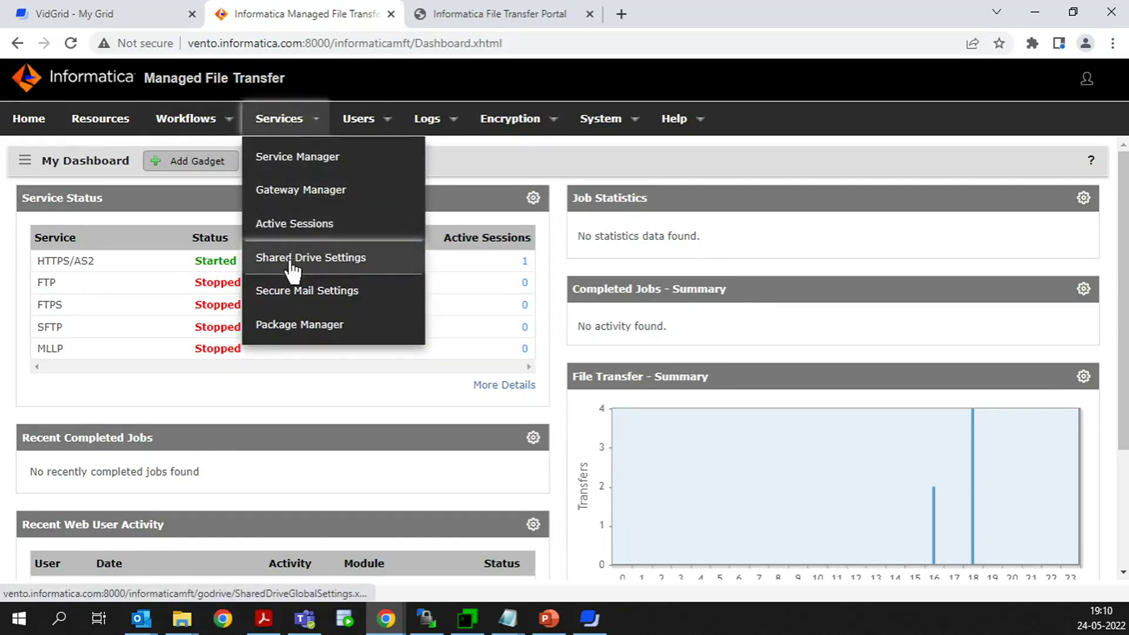
pyautogui.click(315, 258)
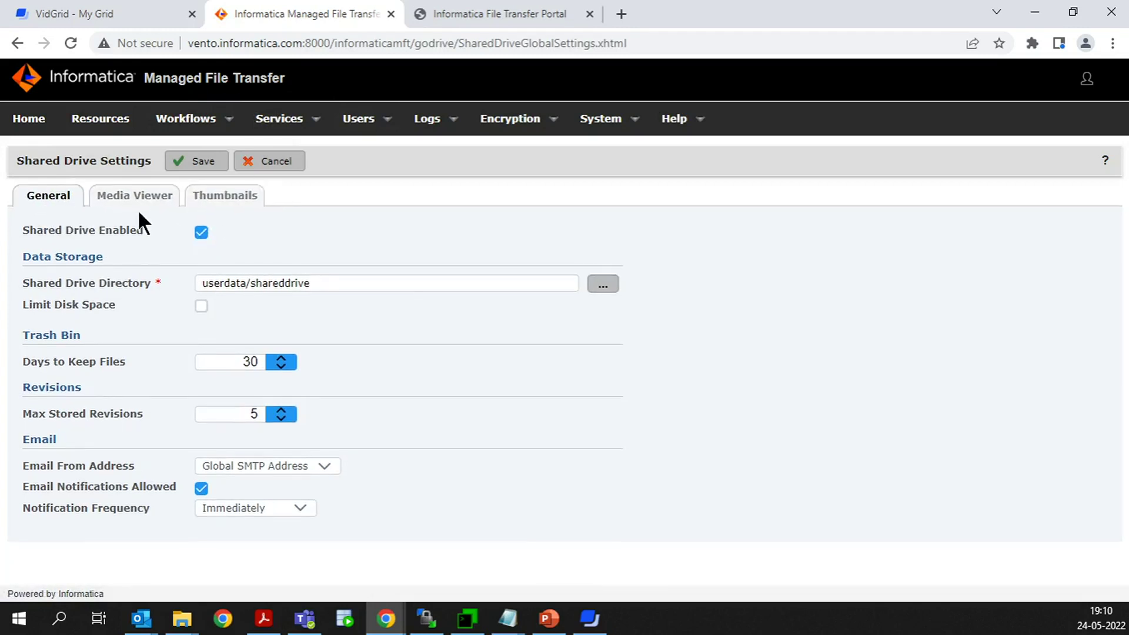
pyautogui.click(152, 203)
pyautogui.click(223, 200)
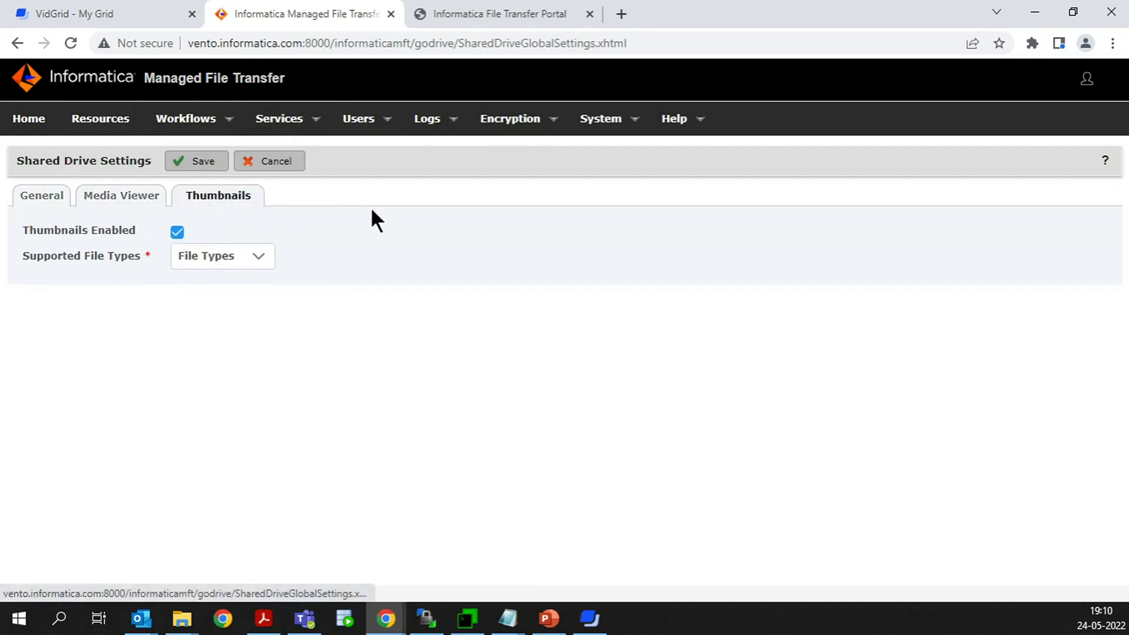
pyautogui.click(44, 195)
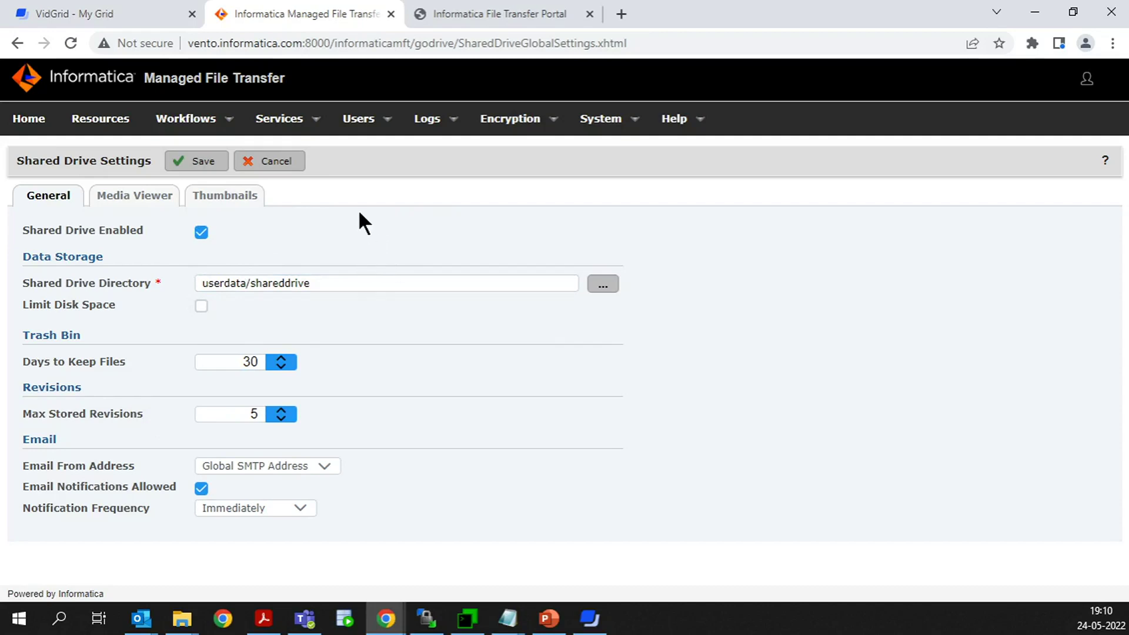
# Step: Check the File Transfer Portal login page, and close the Shared Drive Settings without saving
pyautogui.click(474, 13)
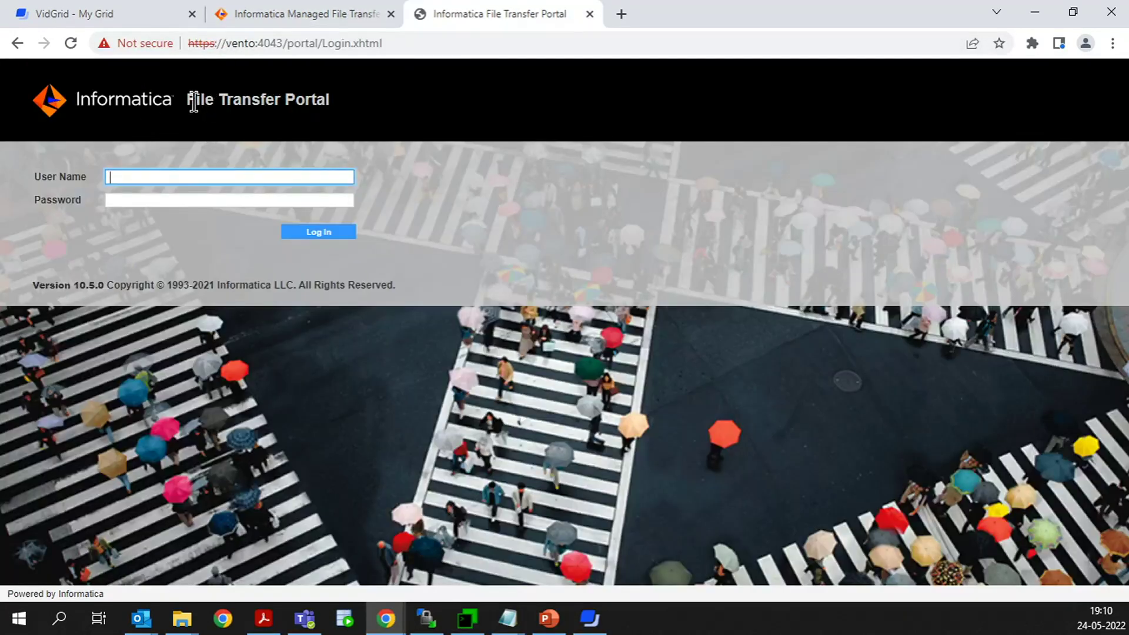
pyautogui.moveTo(196, 101); pyautogui.dragTo(347, 102)
pyautogui.click(361, 114)
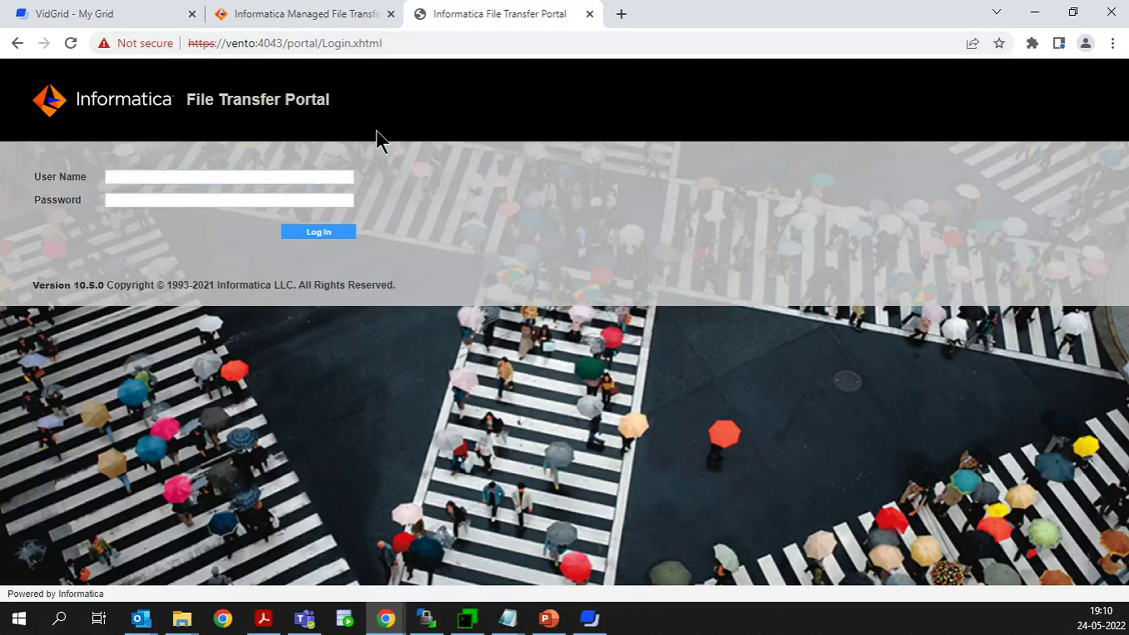
pyautogui.click(348, 12)
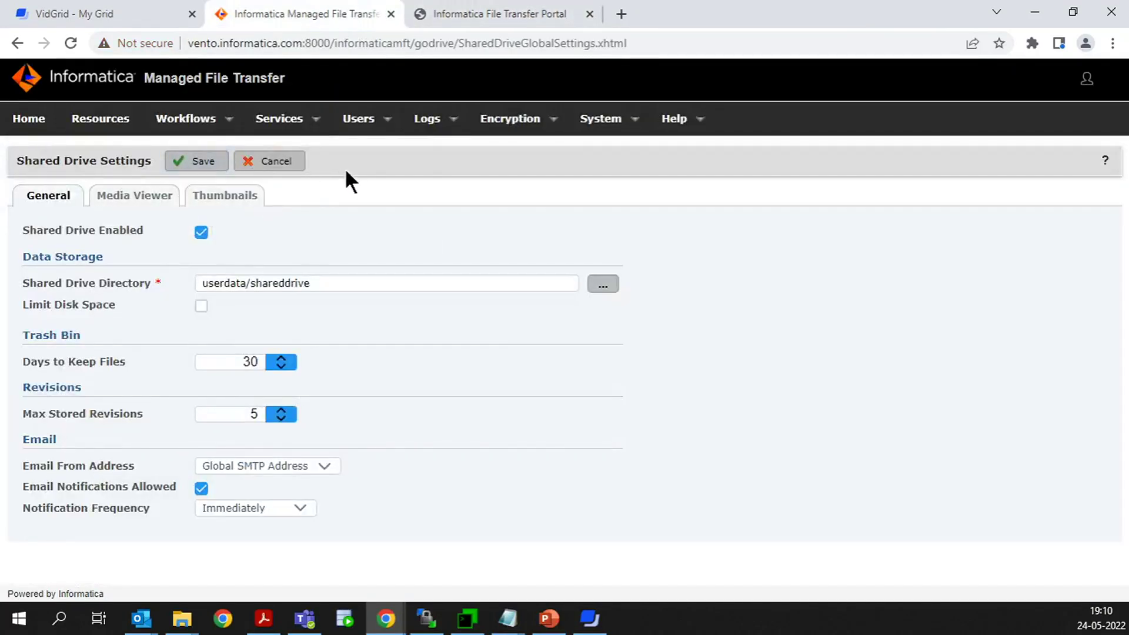
pyautogui.click(292, 167)
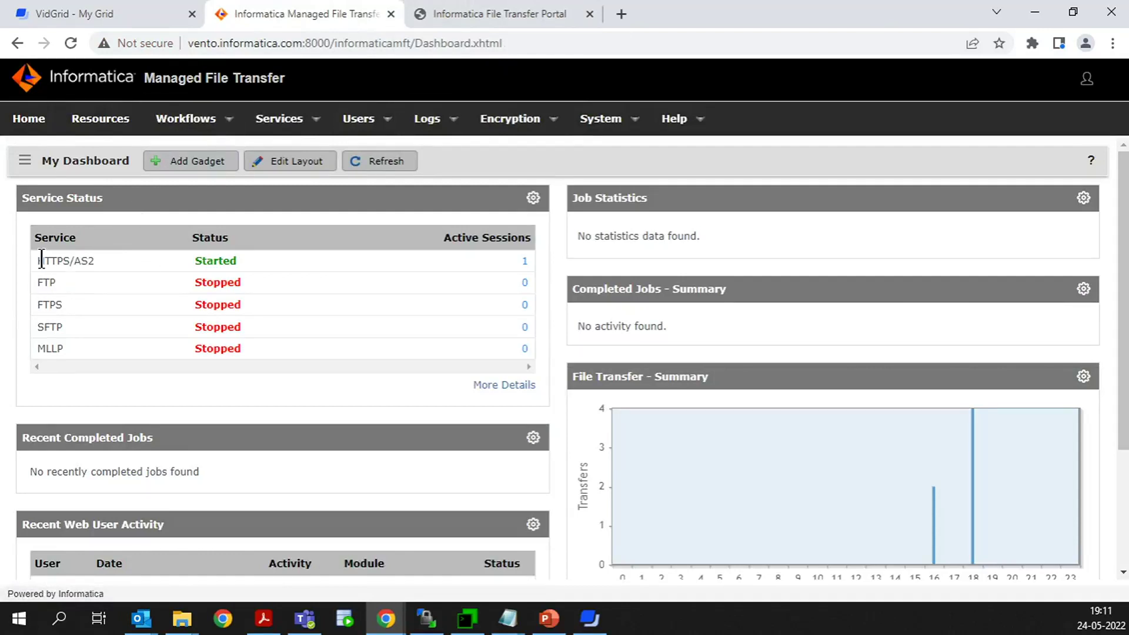
# Step: Open the HTTPS/AS2 service's configuration from the Service Manager
pyautogui.moveTo(39, 259); pyautogui.dragTo(93, 260)
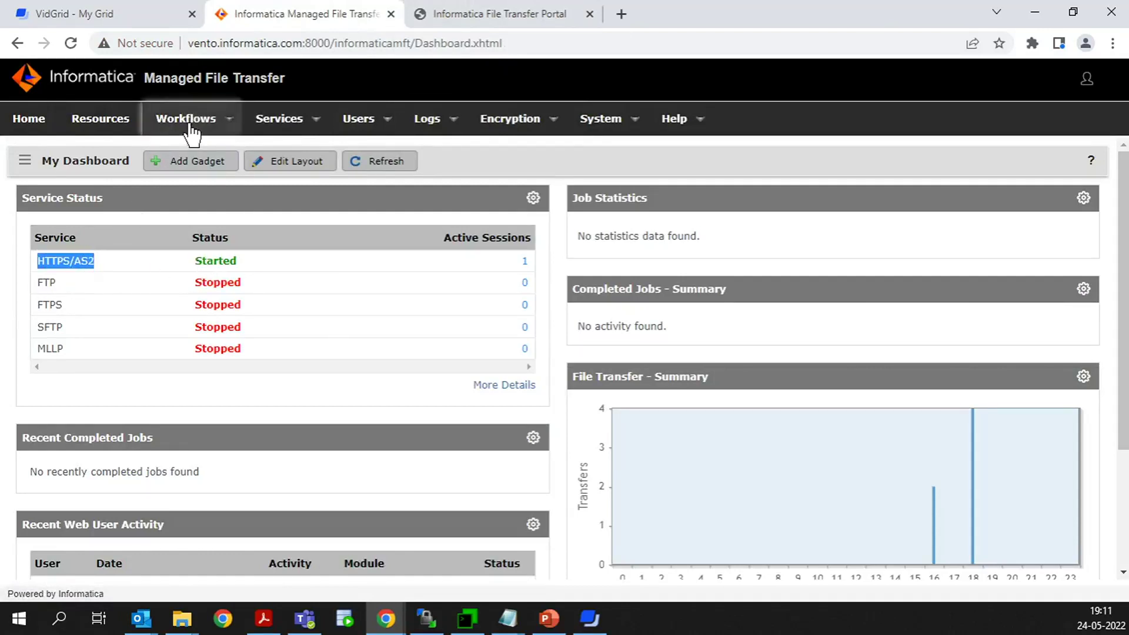
pyautogui.moveTo(275, 121)
pyautogui.click(297, 156)
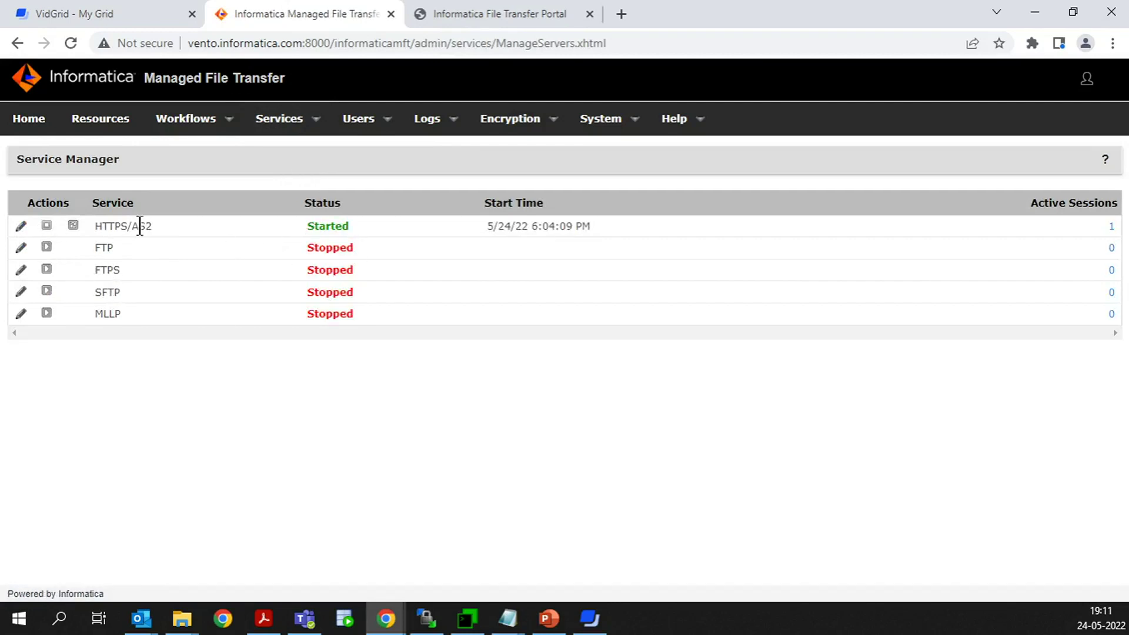
pyautogui.click(22, 225)
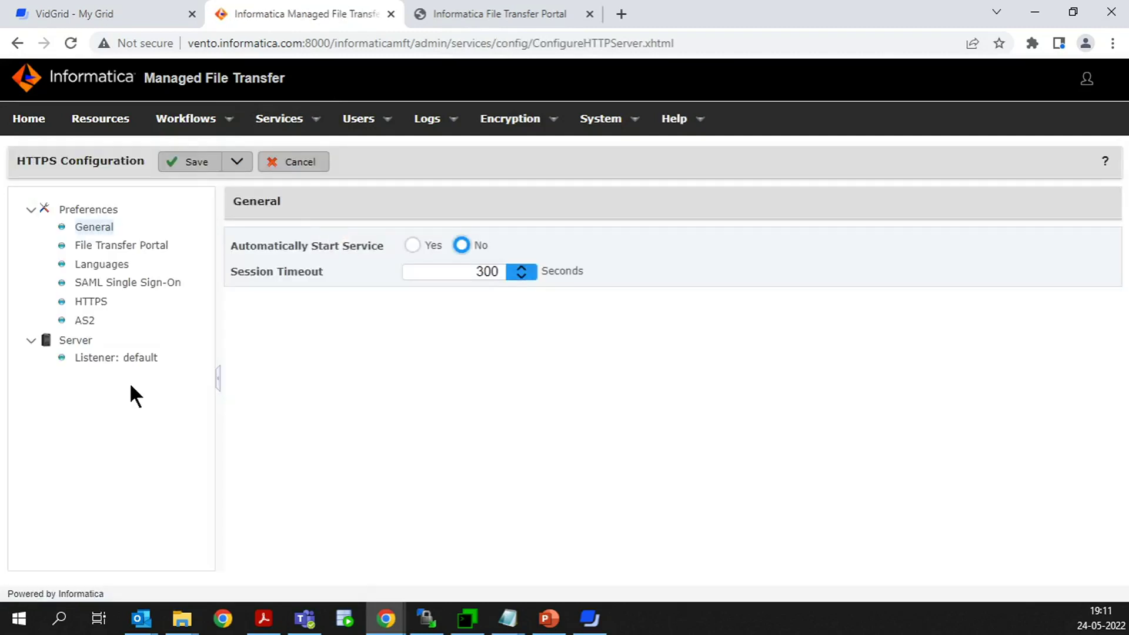
# Step: Compare the default HTTPS listener's port with the File Transfer Portal address, and leave the configuration without saving
pyautogui.click(488, 13)
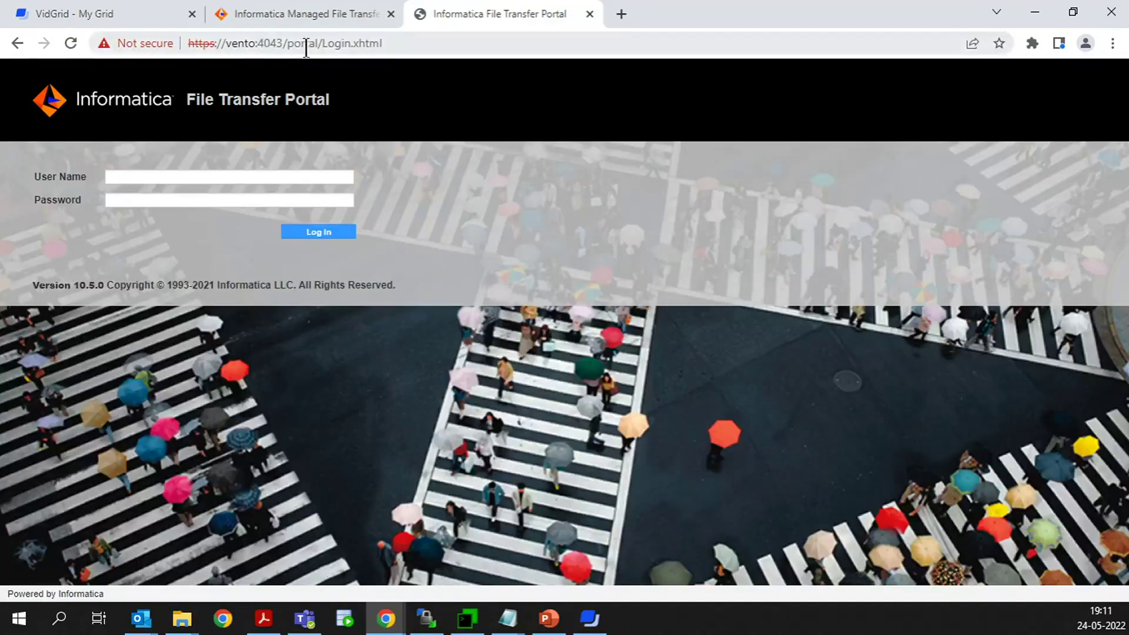
pyautogui.click(294, 16)
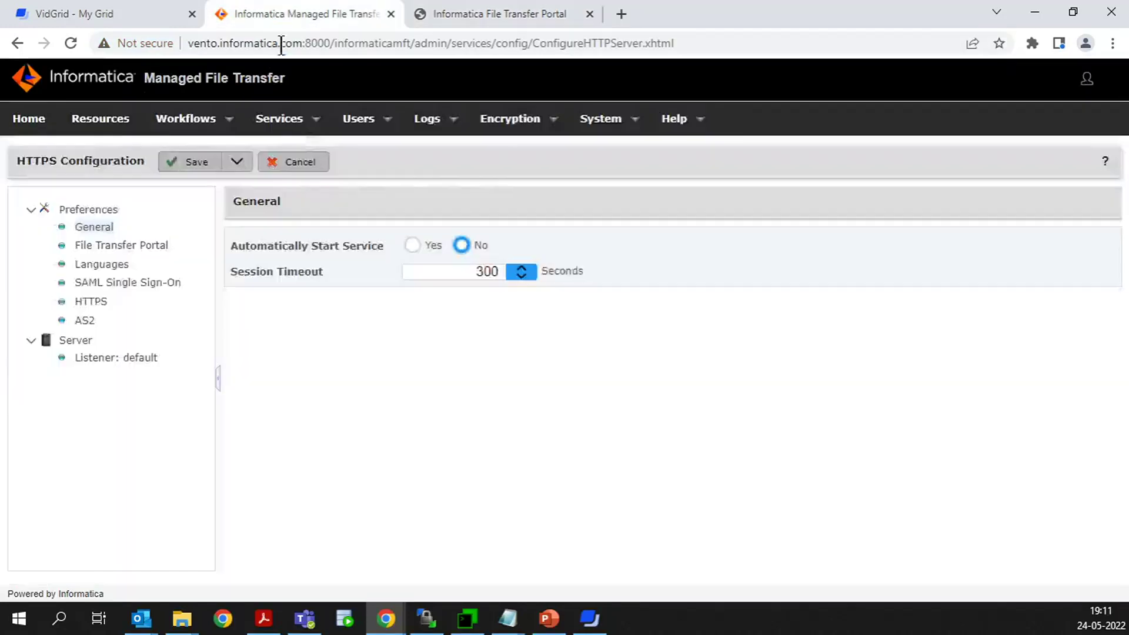
pyautogui.click(112, 357)
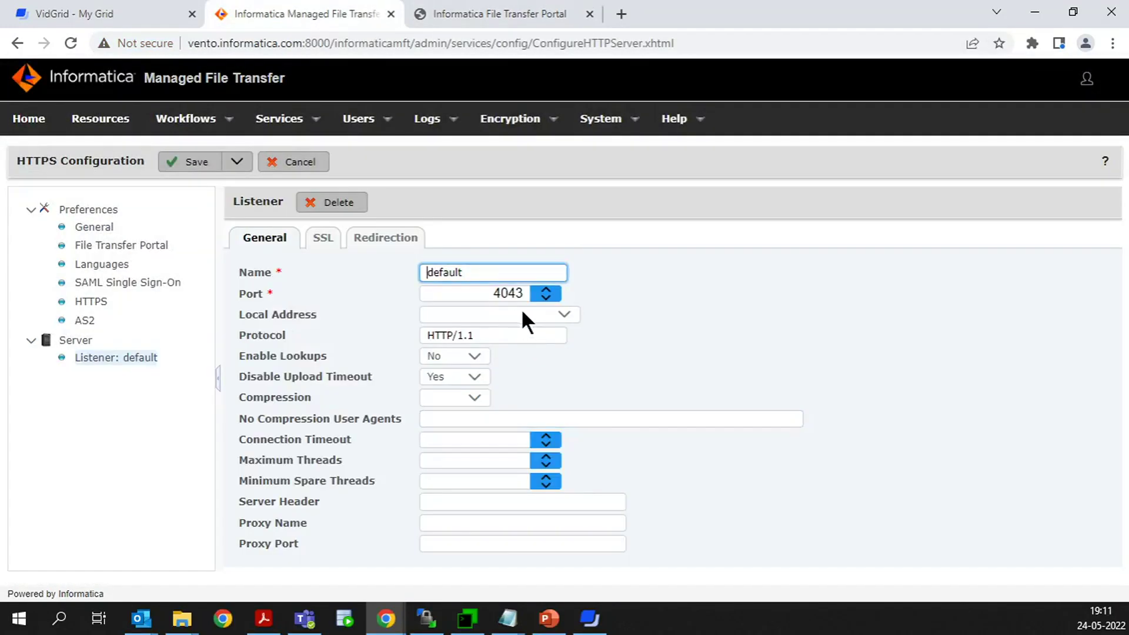
pyautogui.click(524, 14)
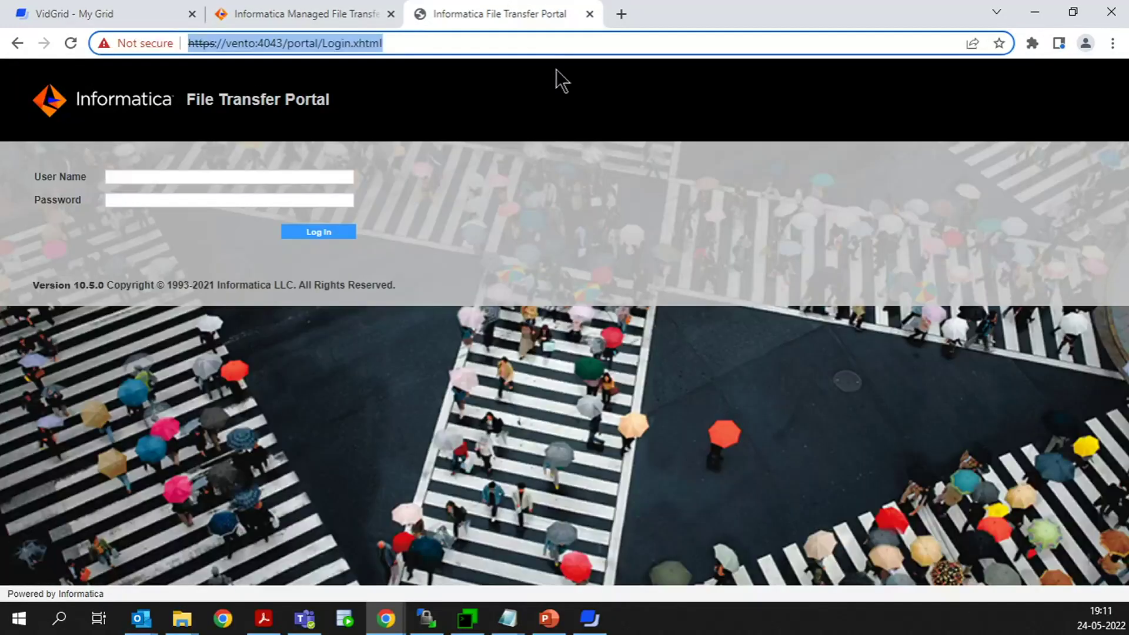
pyautogui.click(328, 12)
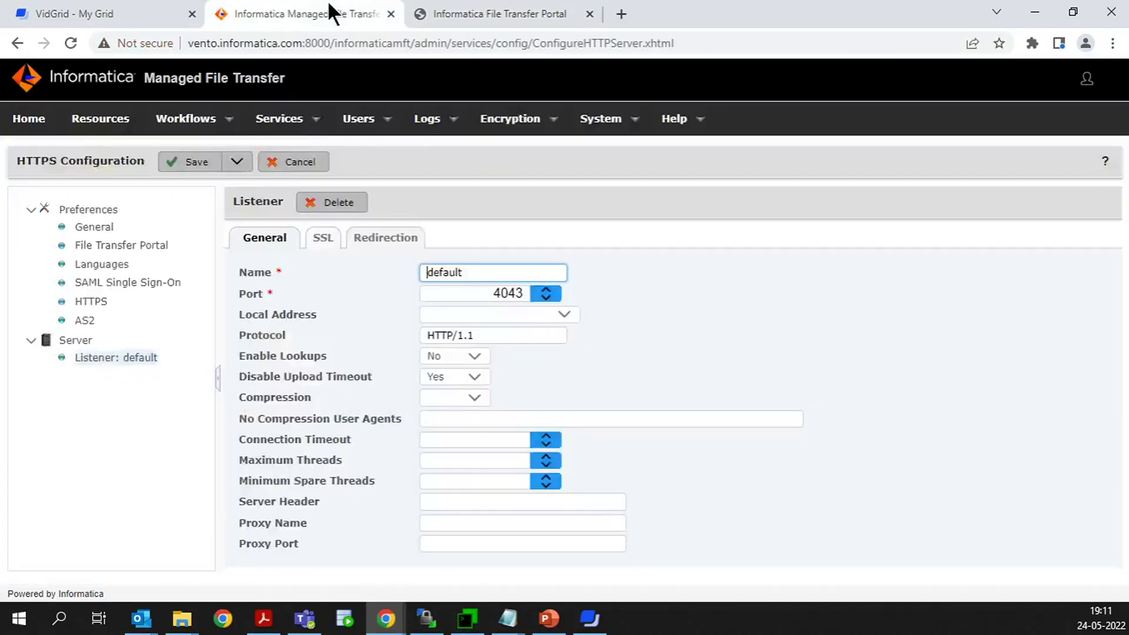
pyautogui.click(314, 164)
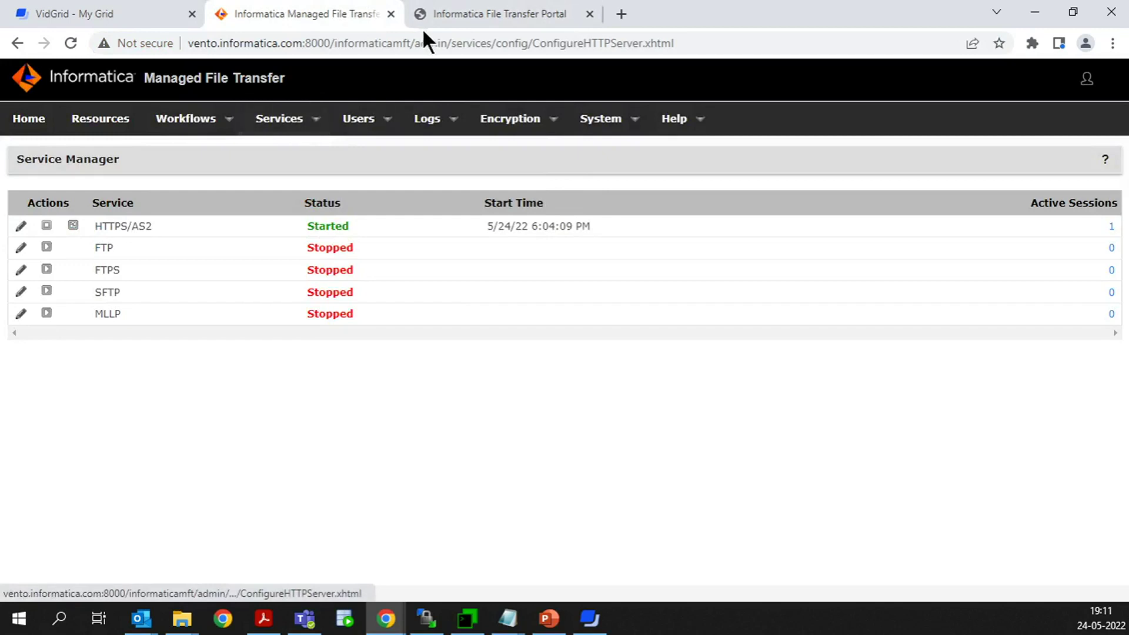
# Step: Open the Web Users list in Managed File Transfer and check the File Transfer Portal login page those accounts use
pyautogui.click(281, 119)
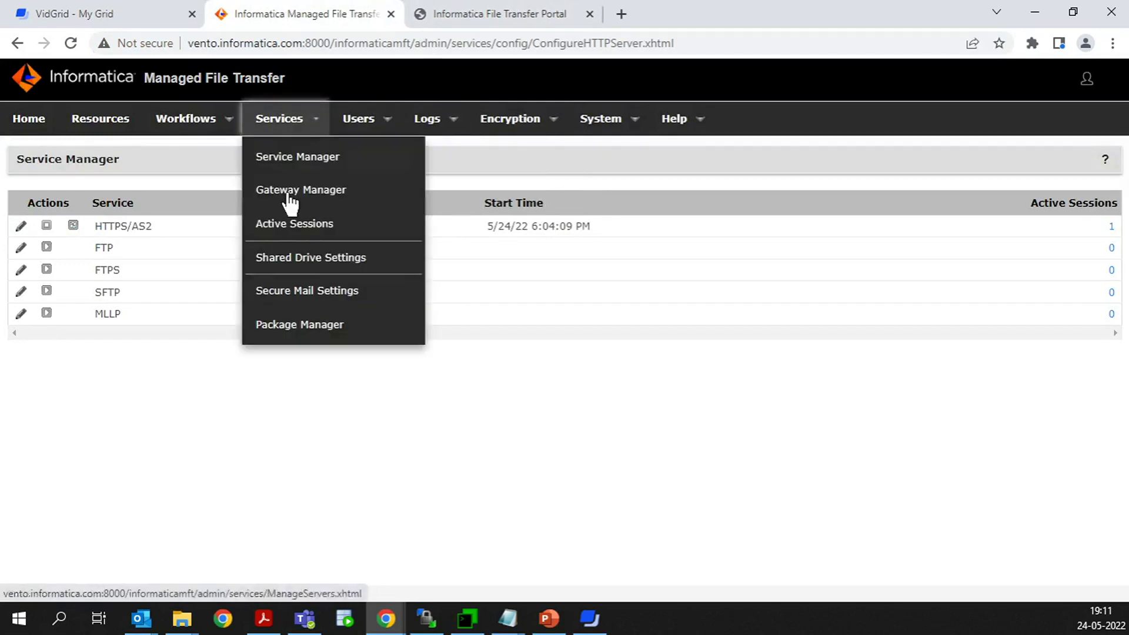
pyautogui.click(361, 118)
pyautogui.click(382, 292)
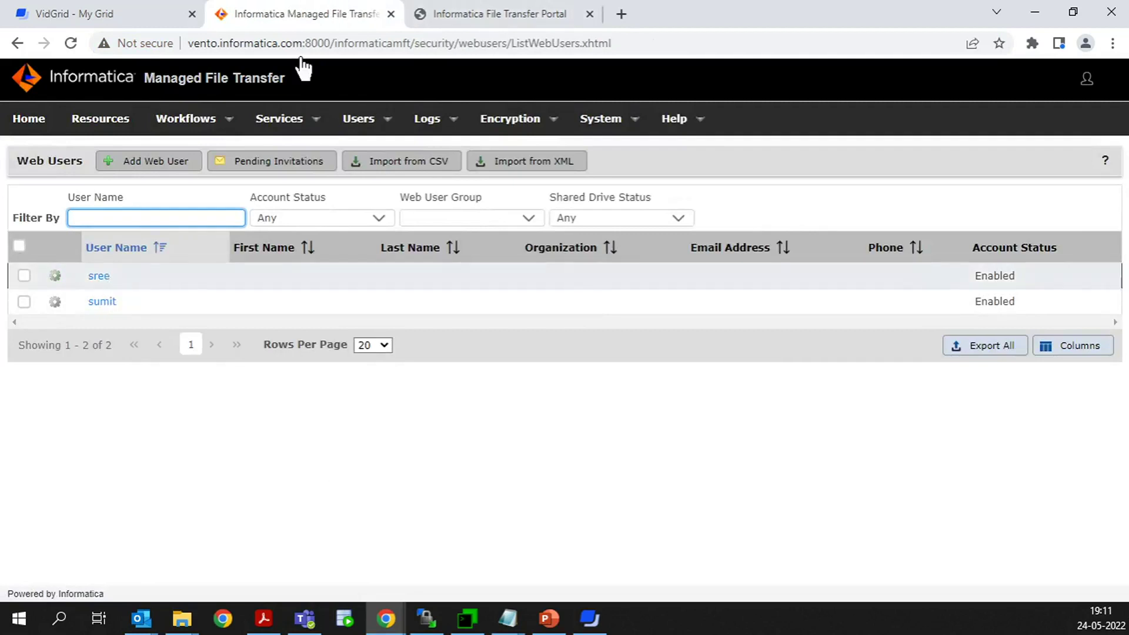
pyautogui.click(468, 10)
pyautogui.moveTo(187, 100); pyautogui.dragTo(344, 100)
pyautogui.click(315, 26)
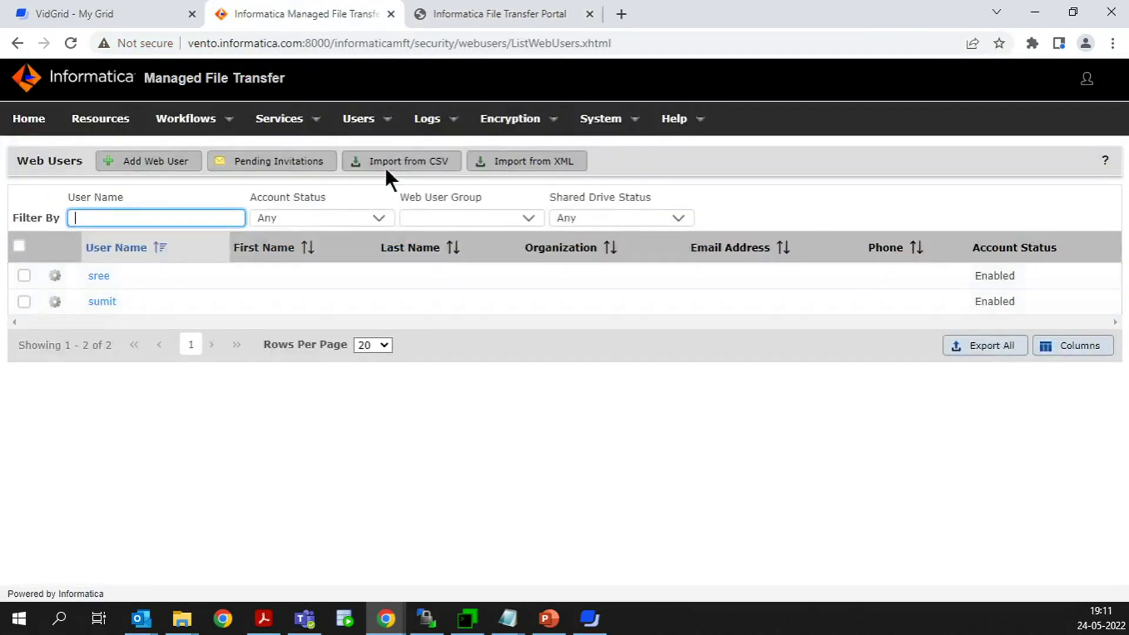
# Step: Review the second web user's General and Authentication settings, and return to the Web Users list without saving
pyautogui.click(103, 302)
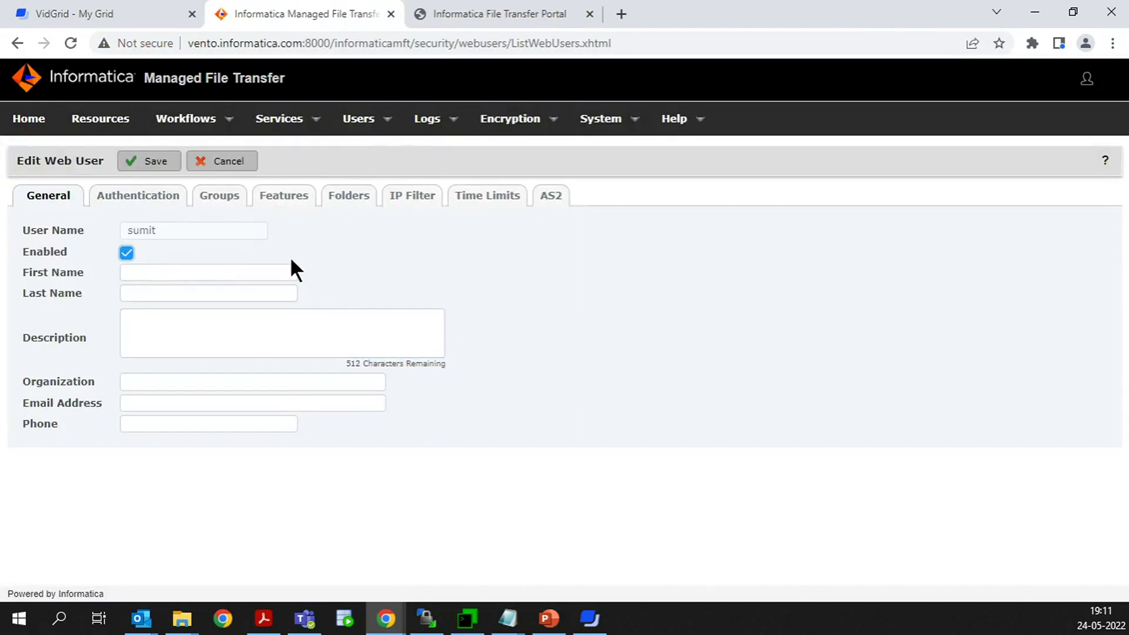
pyautogui.click(151, 199)
pyautogui.scroll(-1, 435, 393)
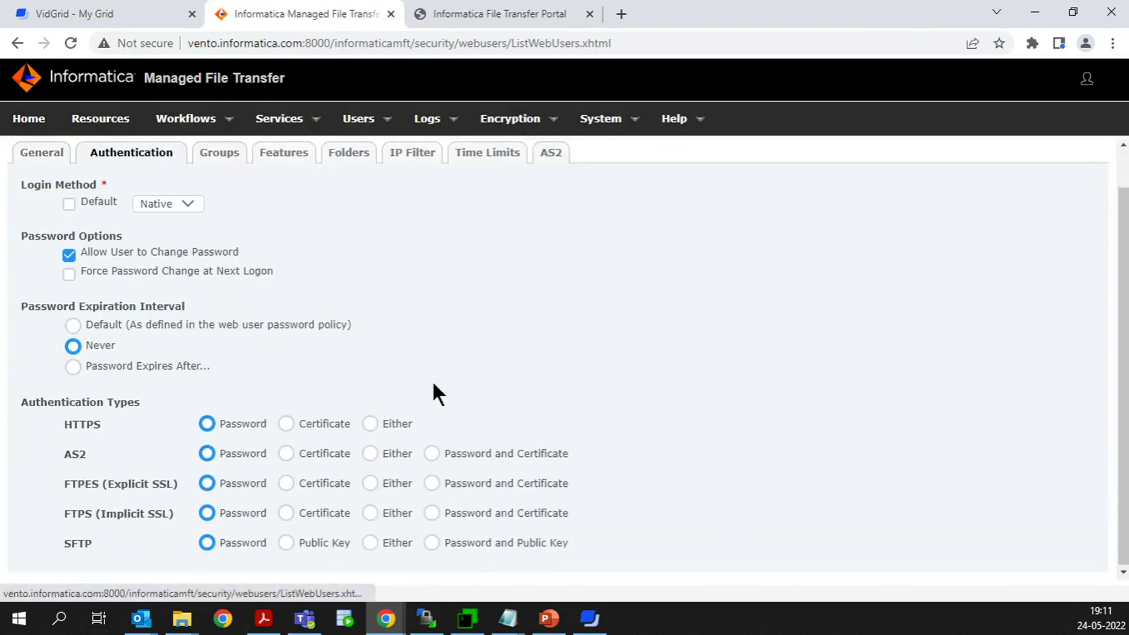
pyautogui.scroll(1, 432, 380)
pyautogui.click(244, 156)
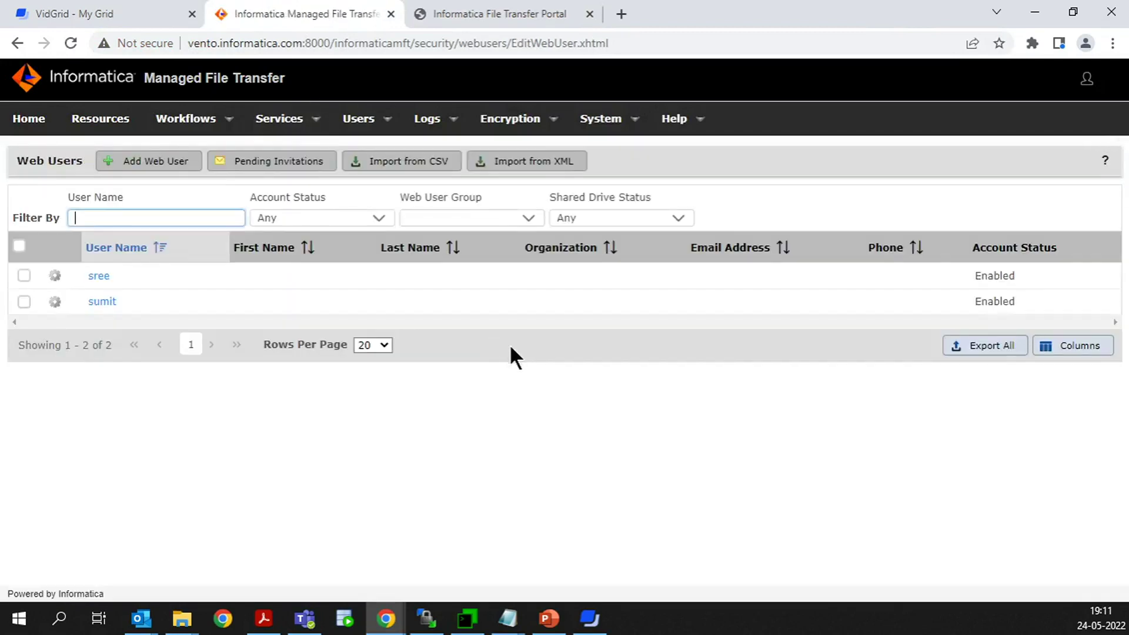
# Step: Log in to the File Transfer Portal with the second web user's user name and password, and open the Shared Drive
pyautogui.click(488, 12)
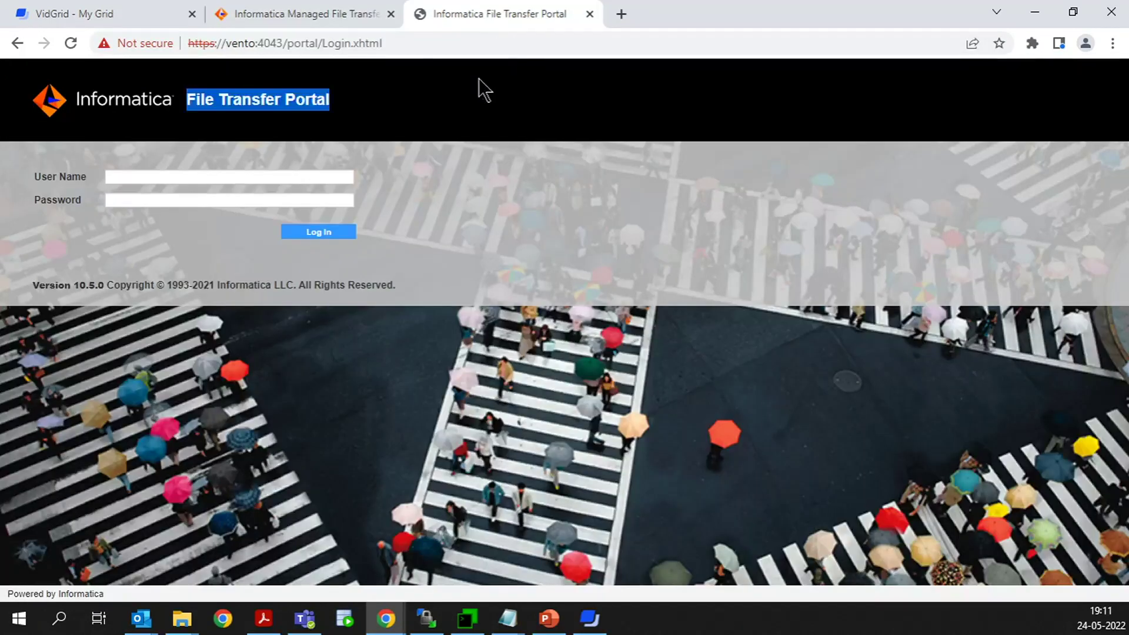
pyautogui.click(441, 97)
pyautogui.click(227, 177)
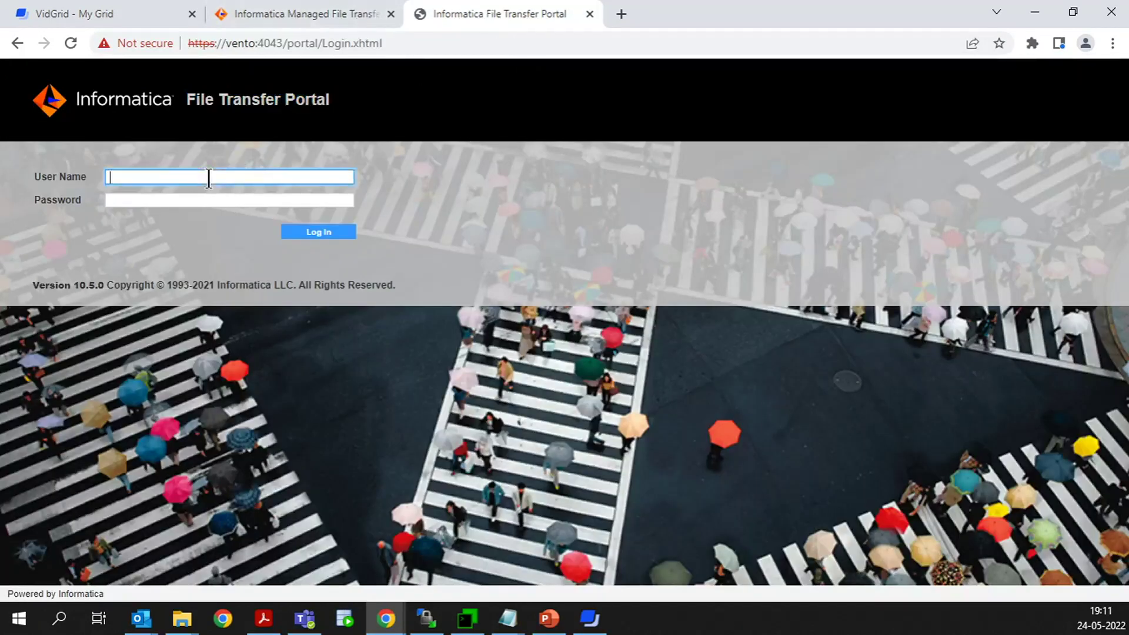
pyautogui.write('sumit')
pyautogui.press('Tab')
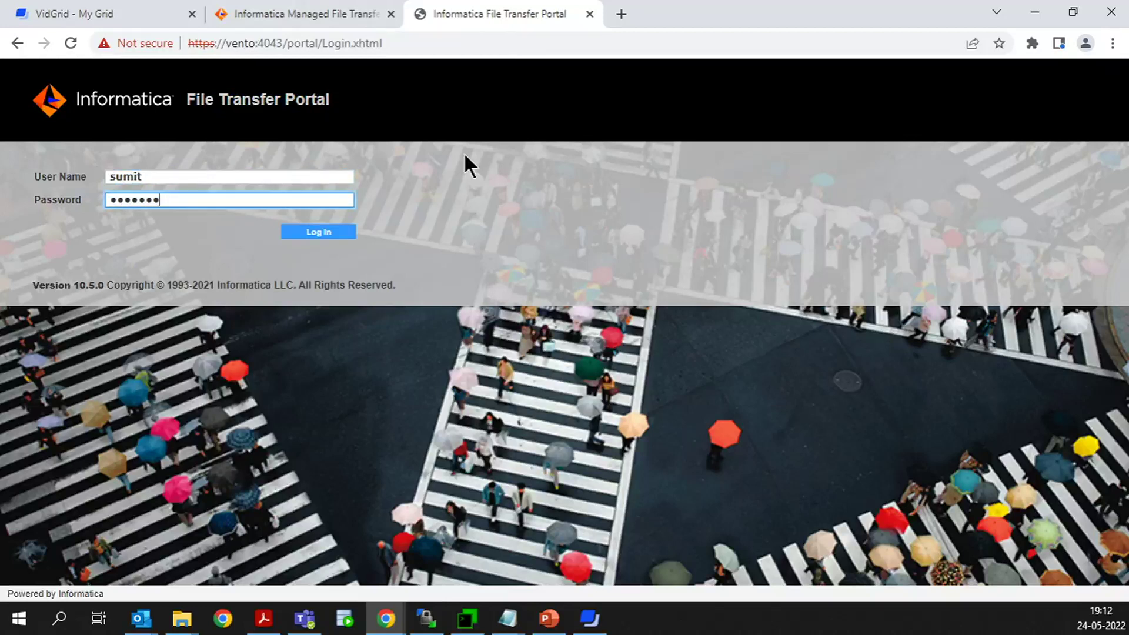
pyautogui.write('•••••••••••')
pyautogui.press('Return')
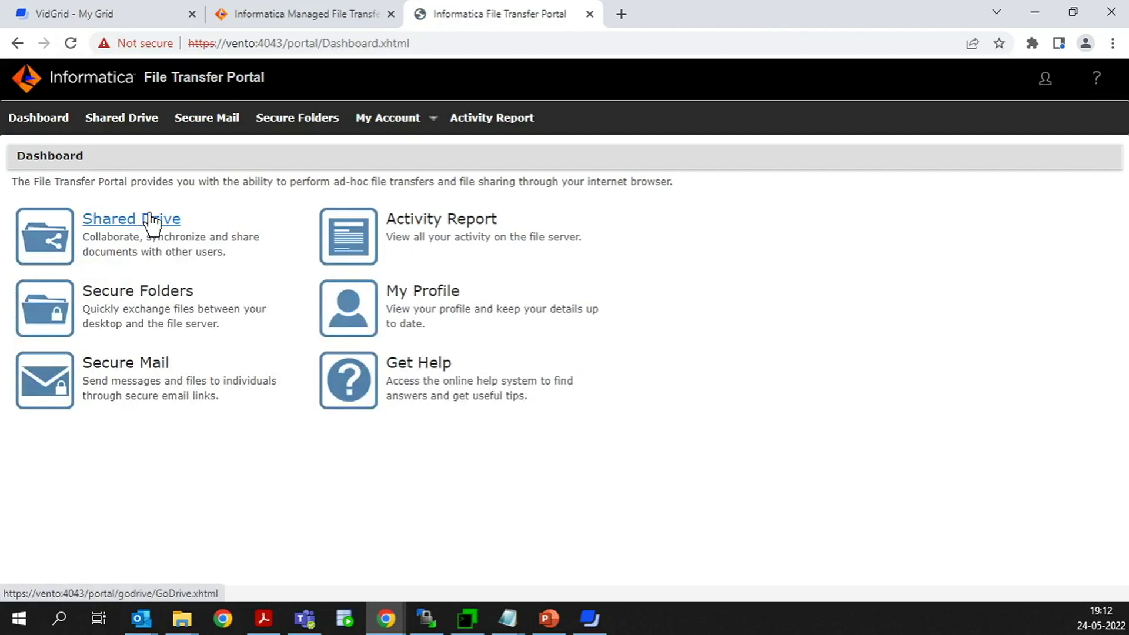
pyautogui.click(139, 223)
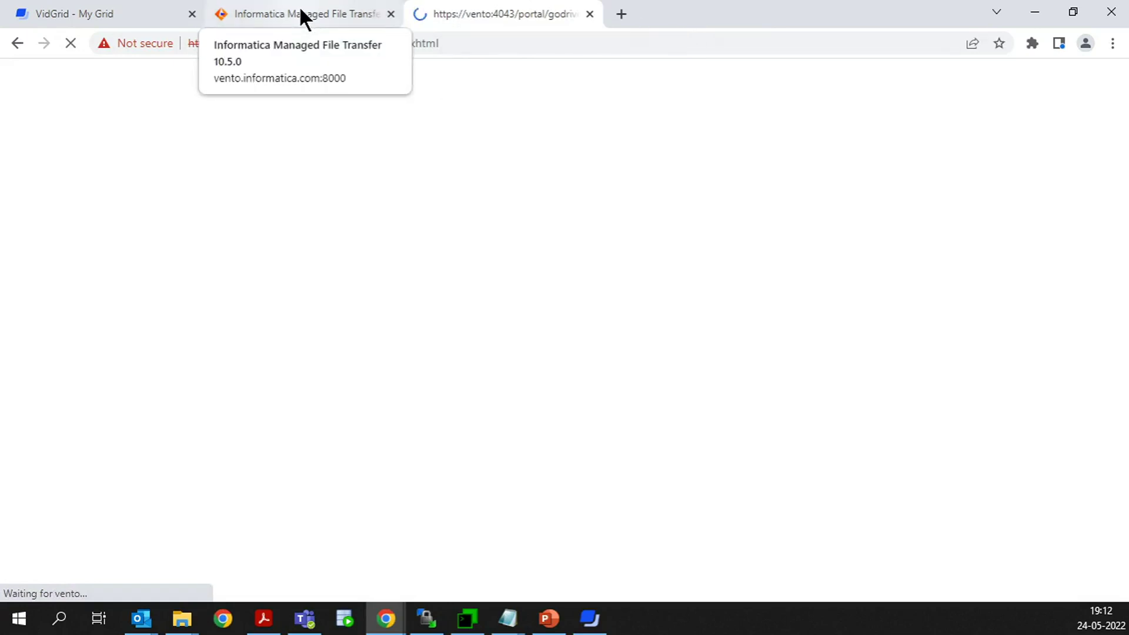
# Step: Reopen the Shared Drive Settings in Managed File Transfer and examine the storage directory while checking the portal's Shared Drive page
pyautogui.click(329, 13)
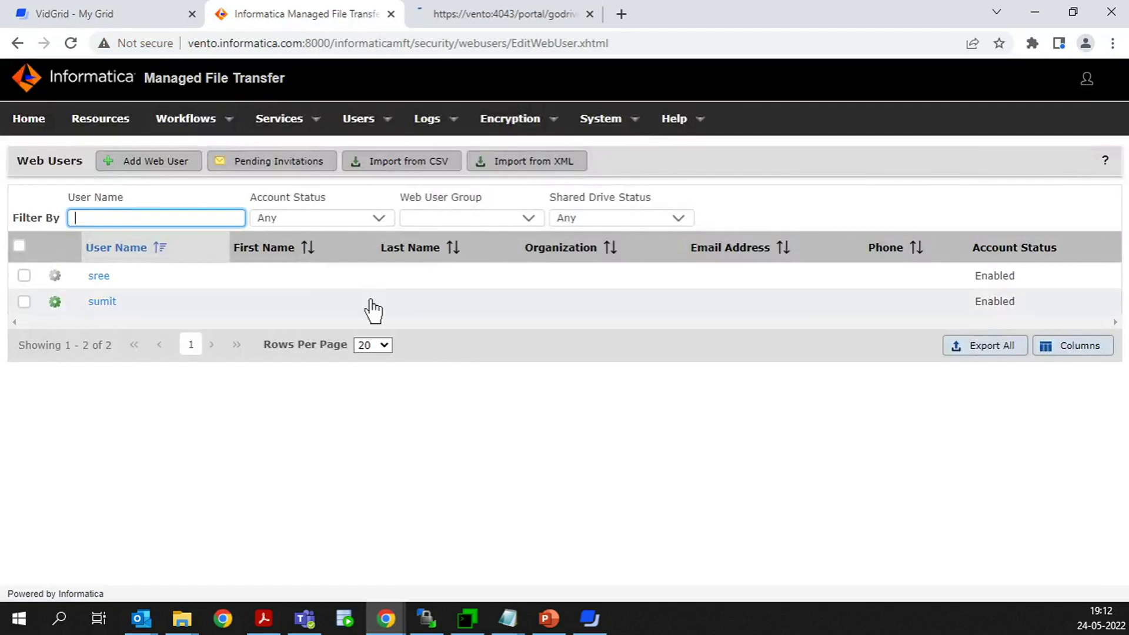
pyautogui.moveTo(280, 119)
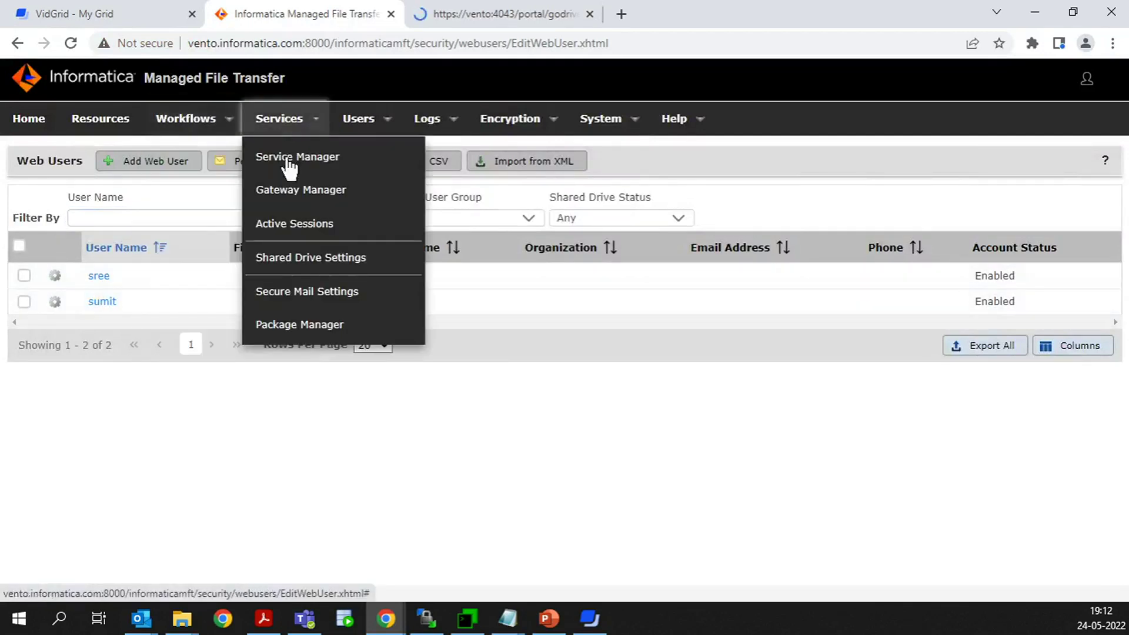
pyautogui.click(303, 259)
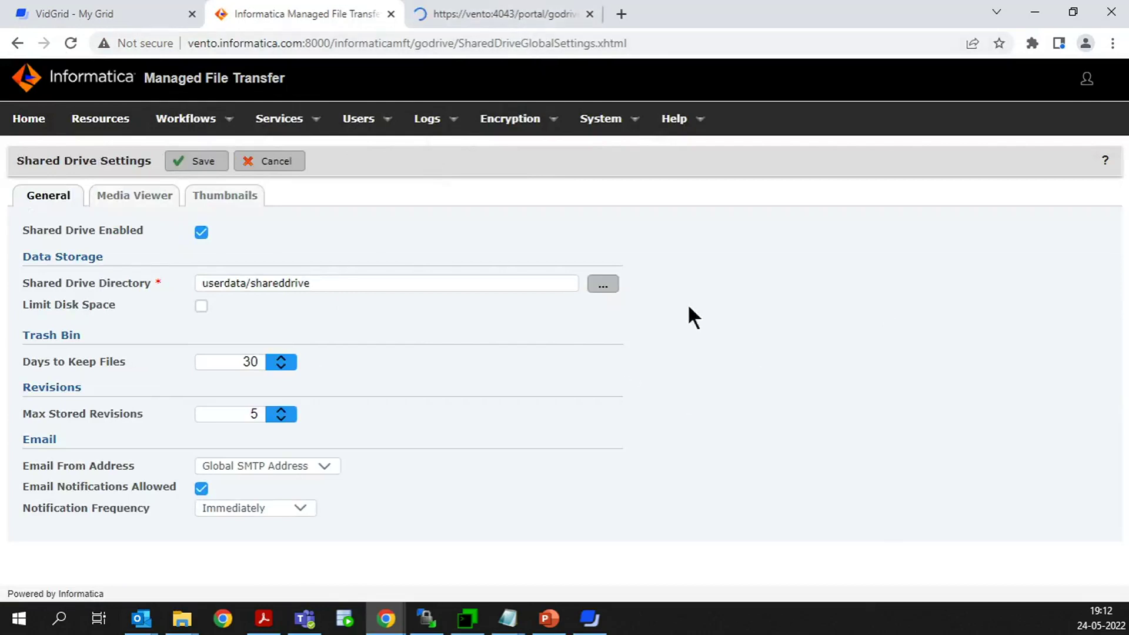
pyautogui.click(564, 13)
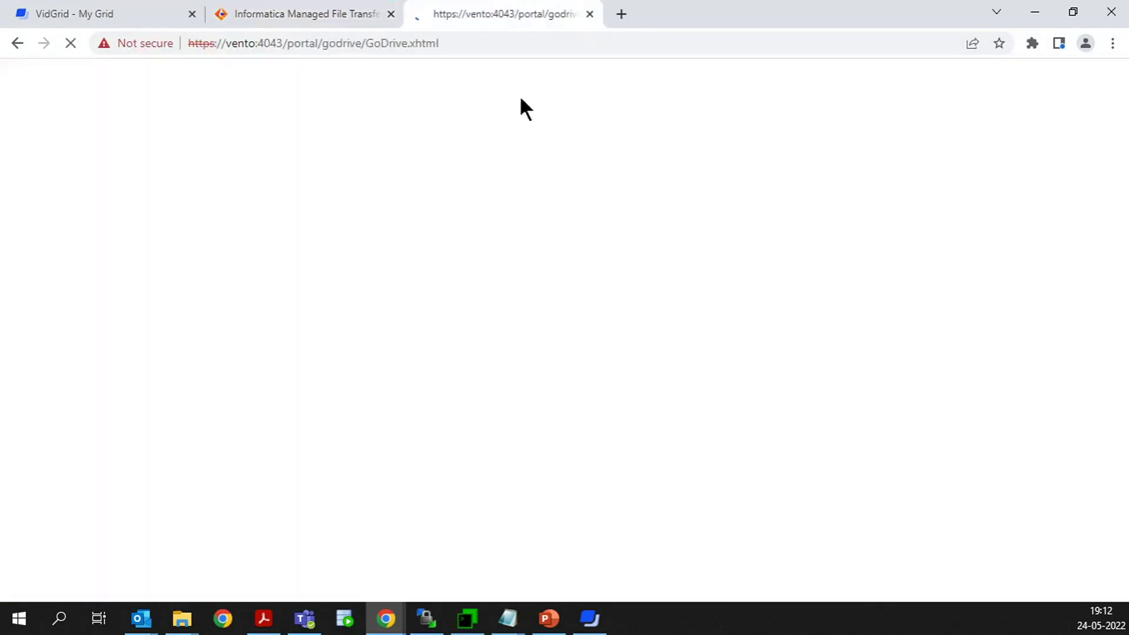
pyautogui.click(285, 12)
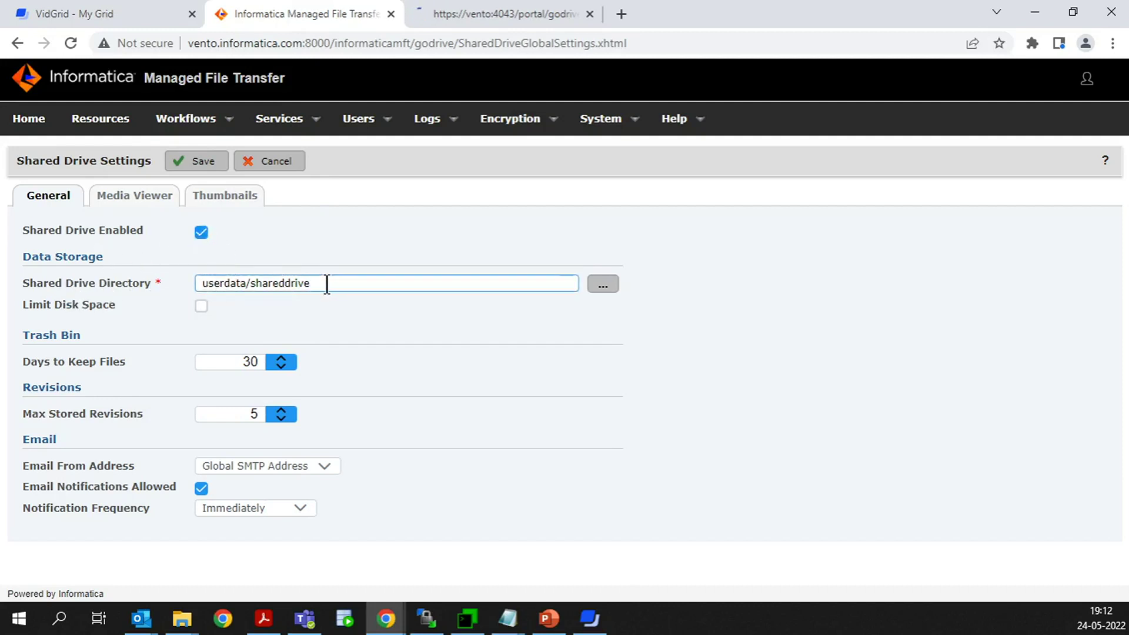
# Step: Examine the Shared Drive Directory path in the Data Storage settings and its browse option
pyautogui.moveTo(330, 285); pyautogui.dragTo(166, 272)
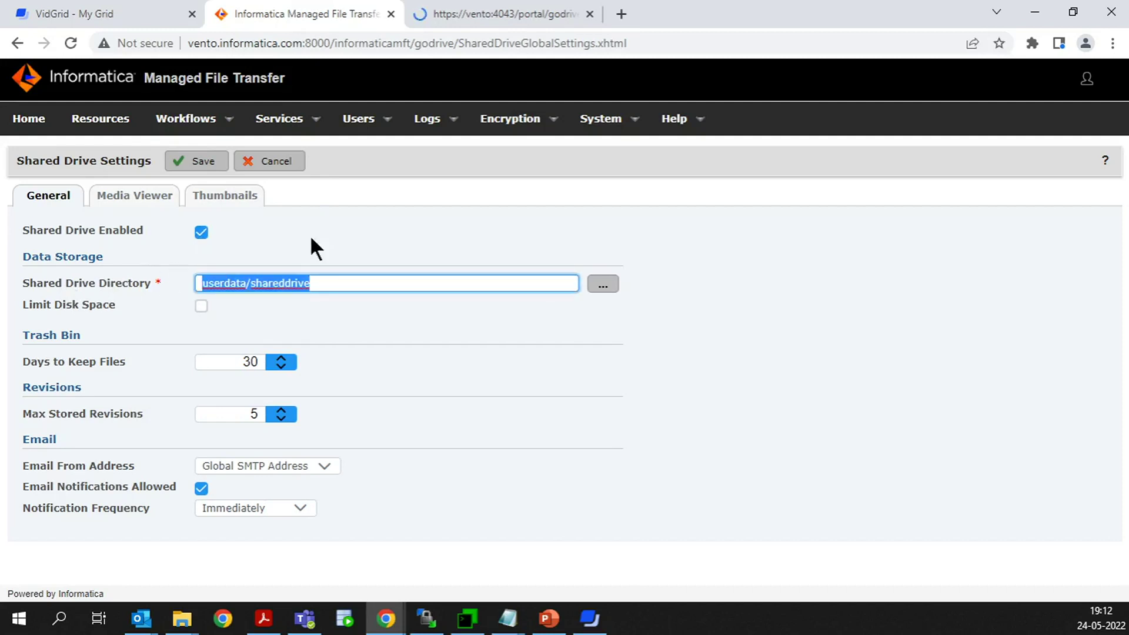
pyautogui.click(359, 234)
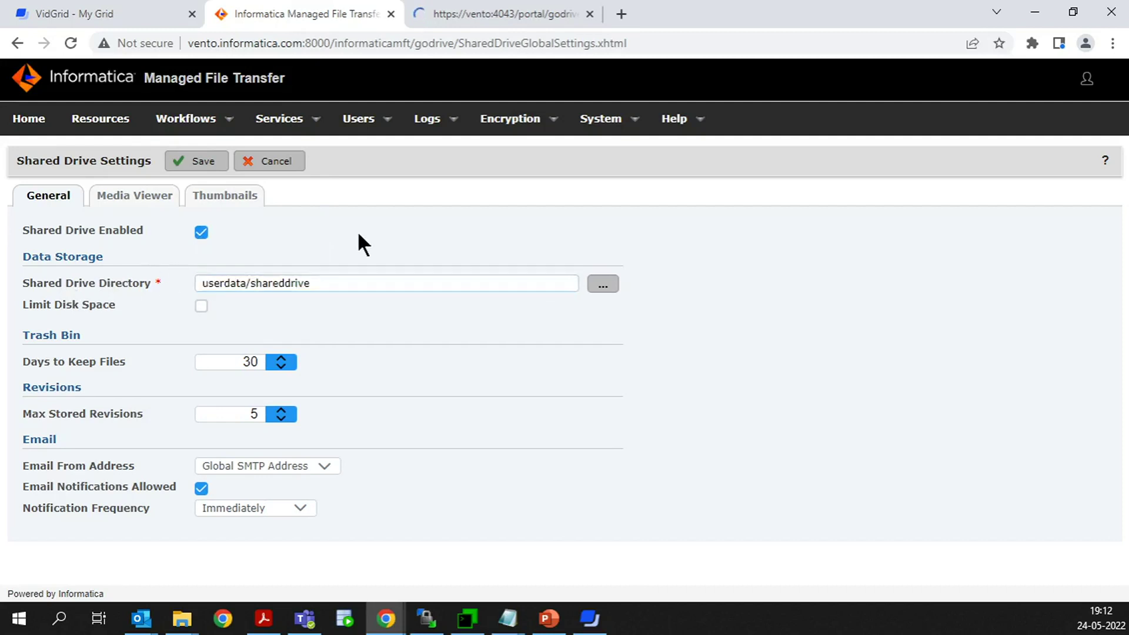
pyautogui.click(602, 285)
# Step: Enable Limit Disk Space to inspect the maximum size and unit options, and disable it again
pyautogui.click(201, 309)
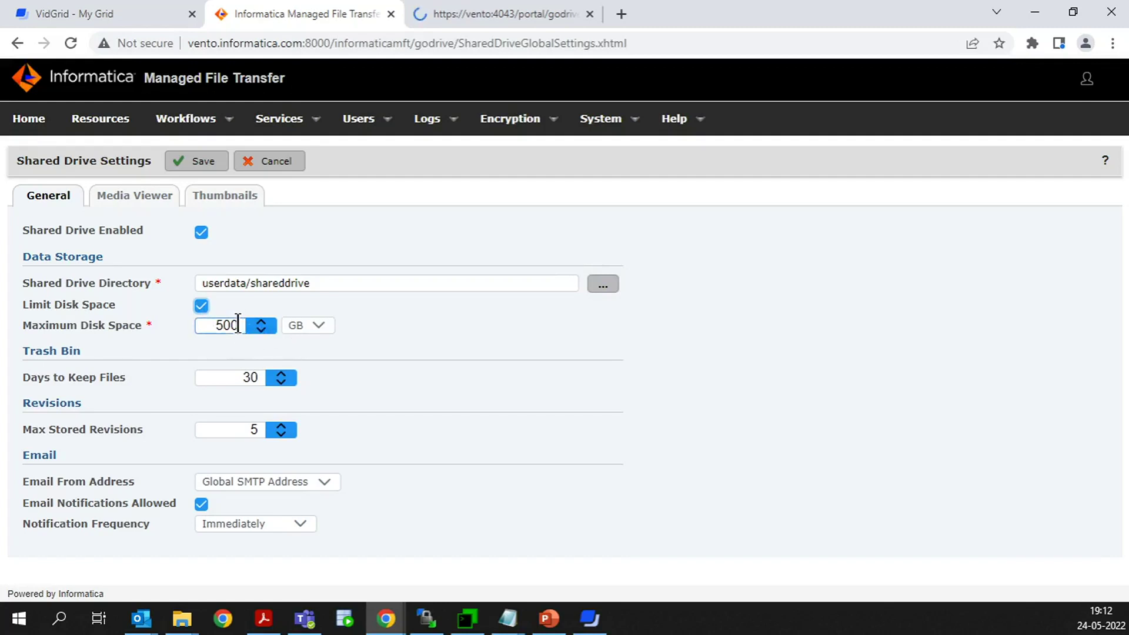
pyautogui.click(301, 327)
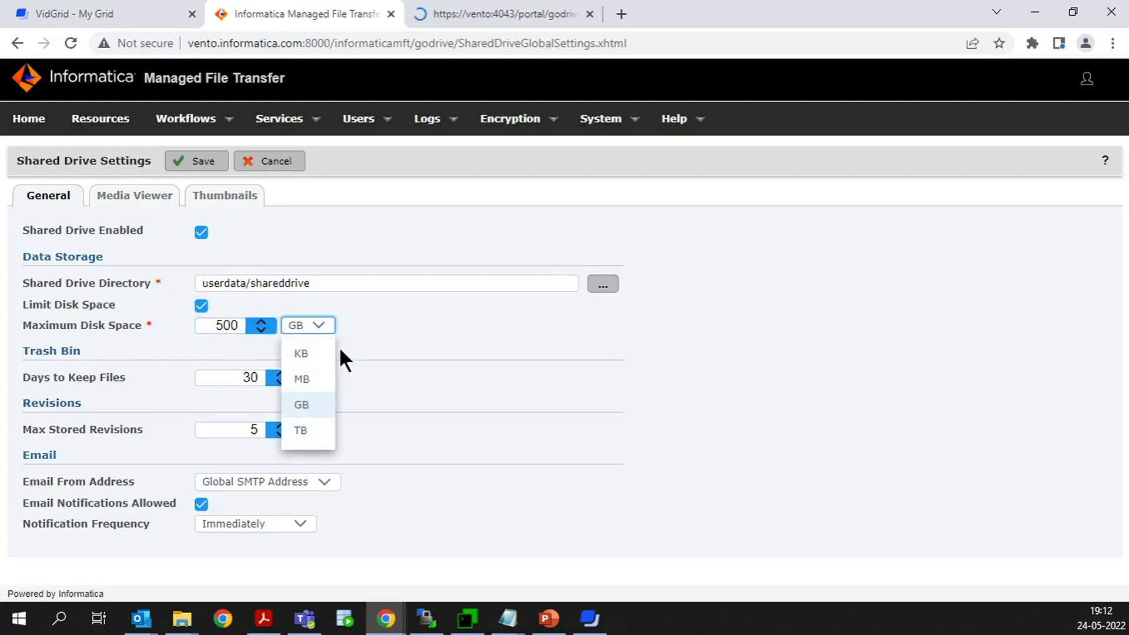
pyautogui.click(442, 334)
pyautogui.click(201, 306)
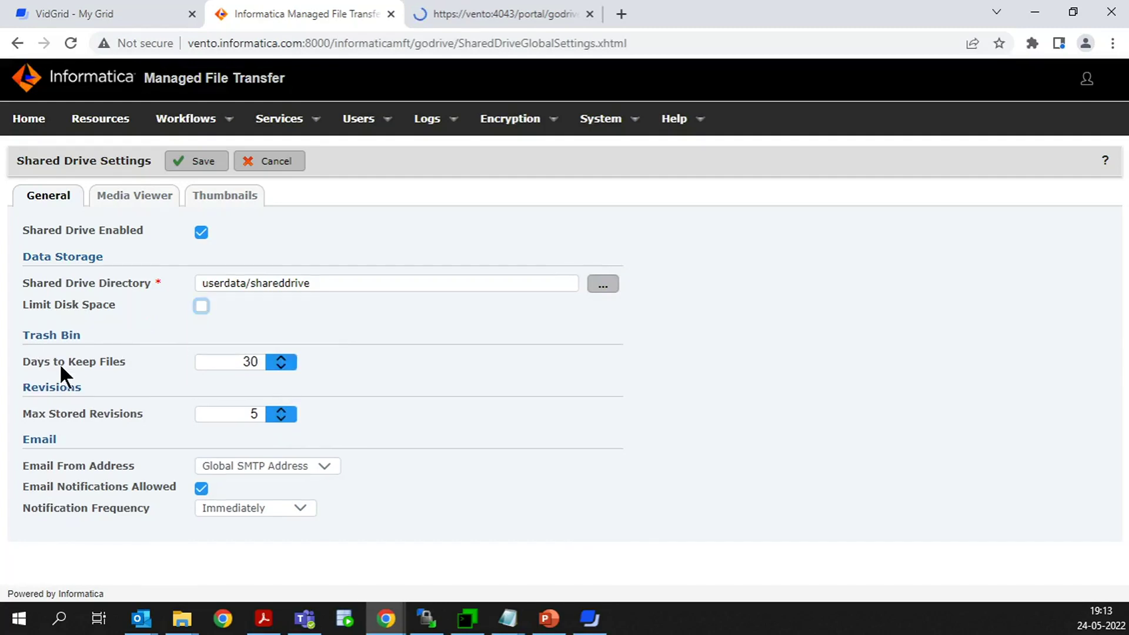
# Step: Examine the Trash Bin retention, Max Stored Revisions and Email settings of the Shared Drive
pyautogui.hotkey('ctrl', 'a')
pyautogui.click(54, 339)
pyautogui.click(223, 362)
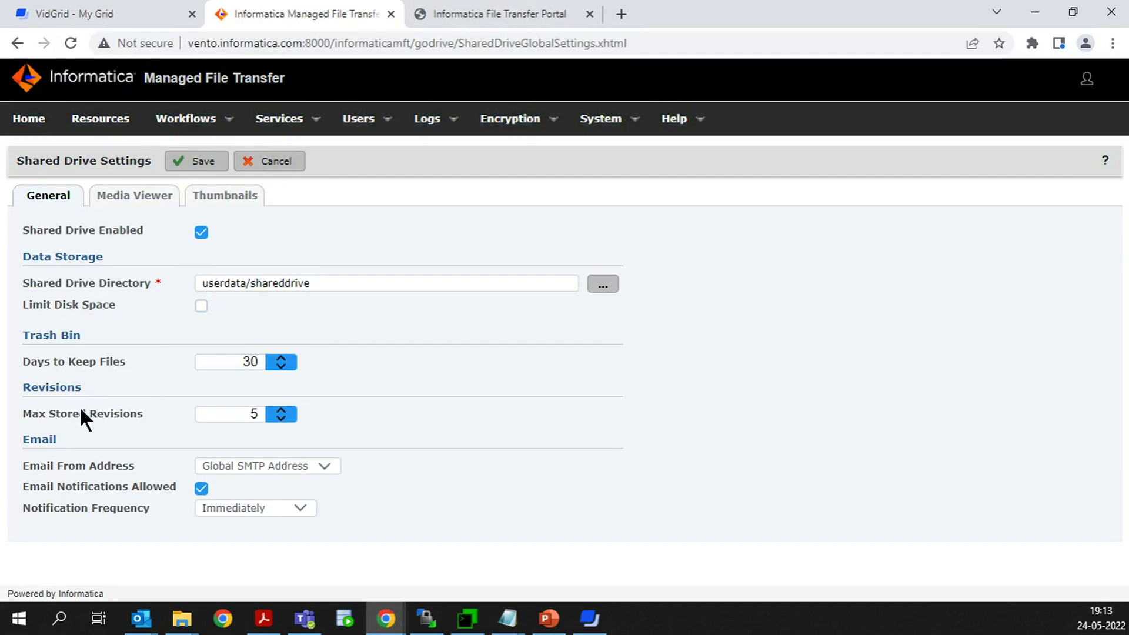
pyautogui.doubleClick(126, 412)
pyautogui.click(459, 361)
pyautogui.doubleClick(52, 440)
pyautogui.click(564, 359)
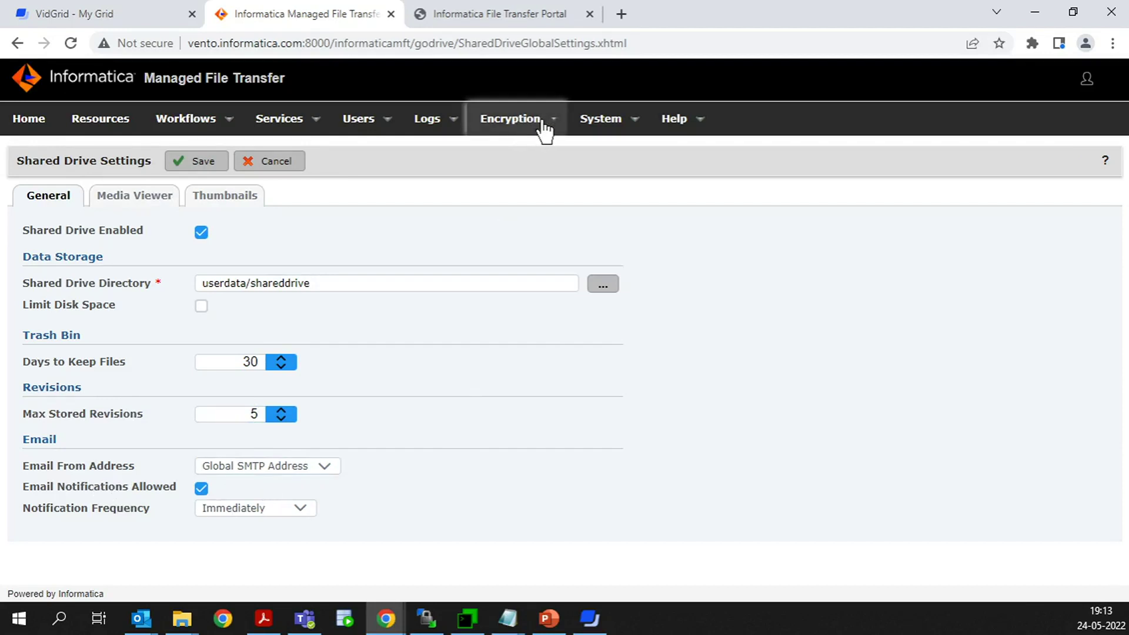
pyautogui.moveTo(607, 130)
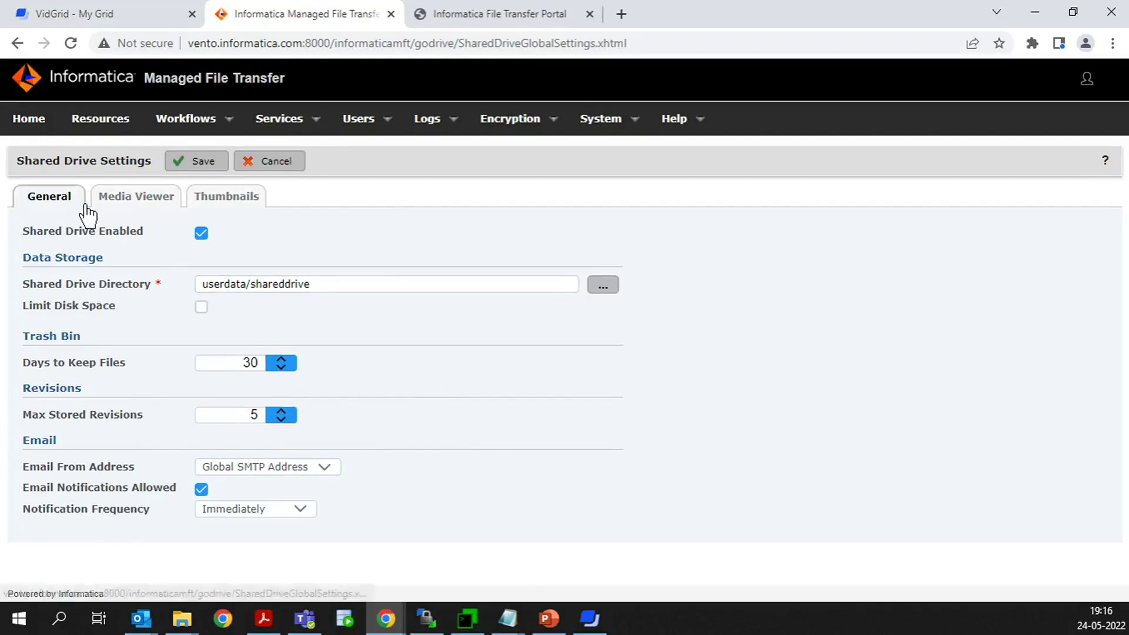
# Step: Open the Shared Drive's Media Viewer settings, and preview test_image_1.png in the File Transfer Portal's Media Viewer before exiting it
pyautogui.click(126, 200)
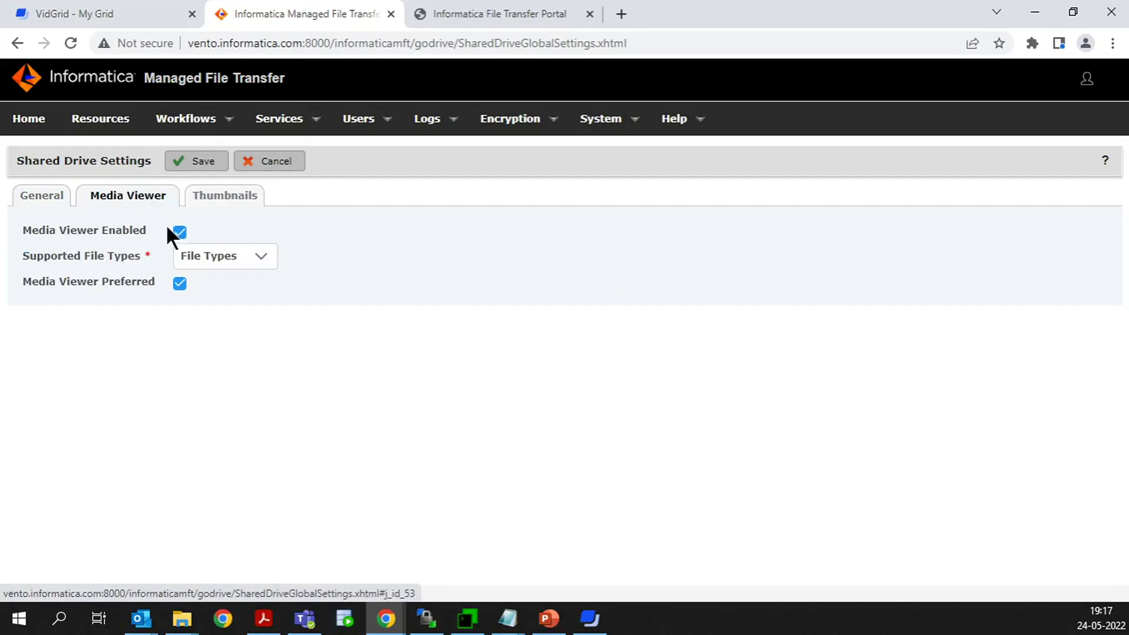
pyautogui.click(497, 12)
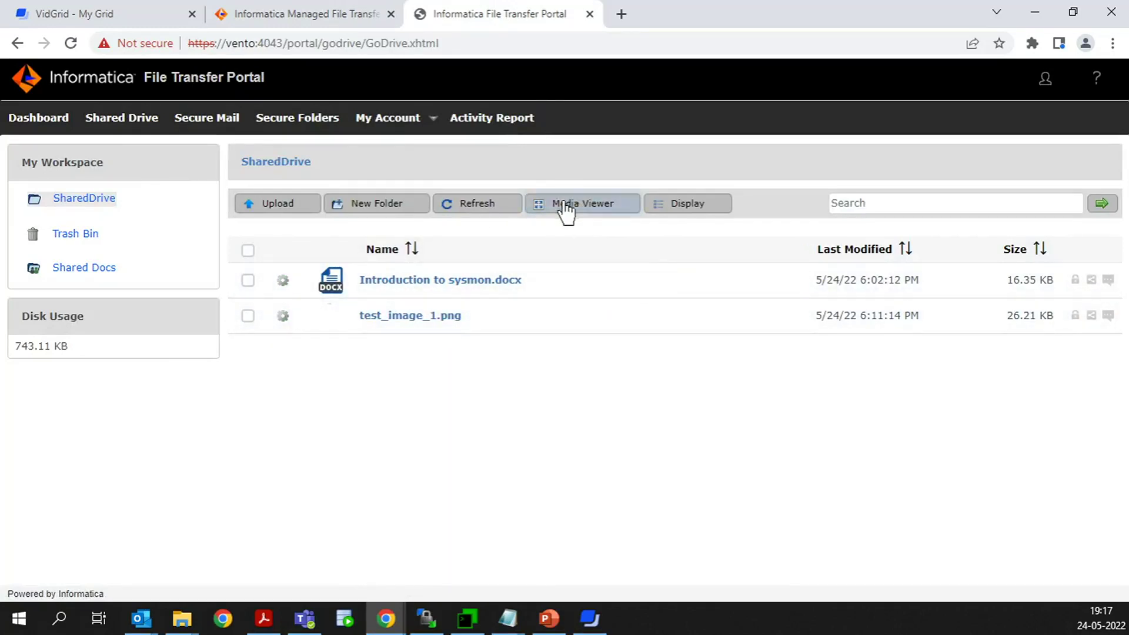
pyautogui.click(600, 217)
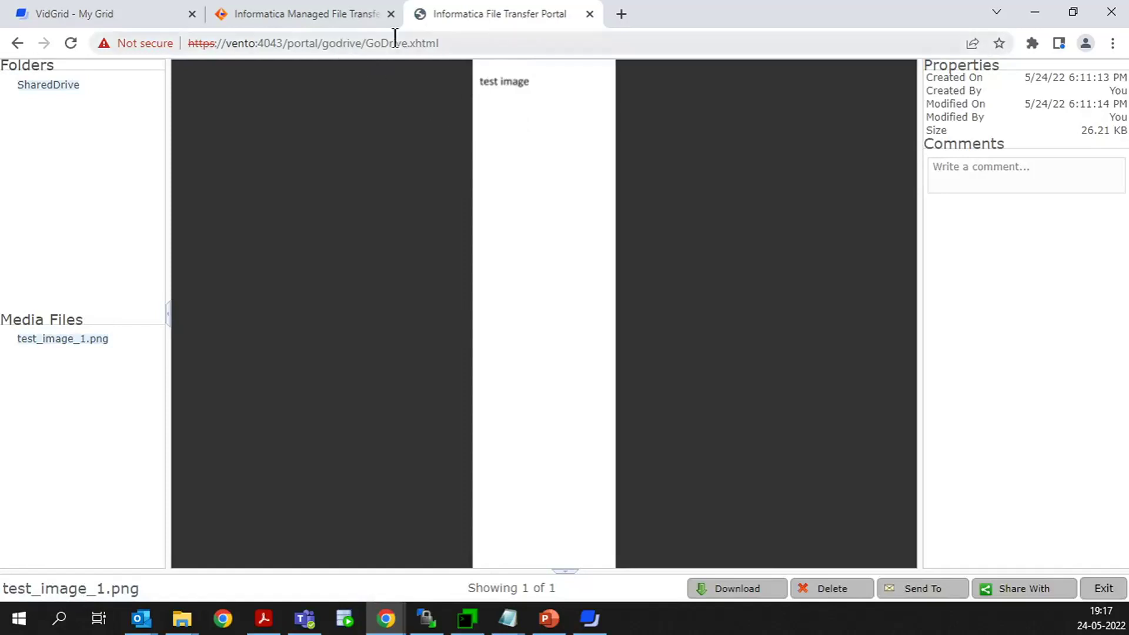
pyautogui.click(452, 43)
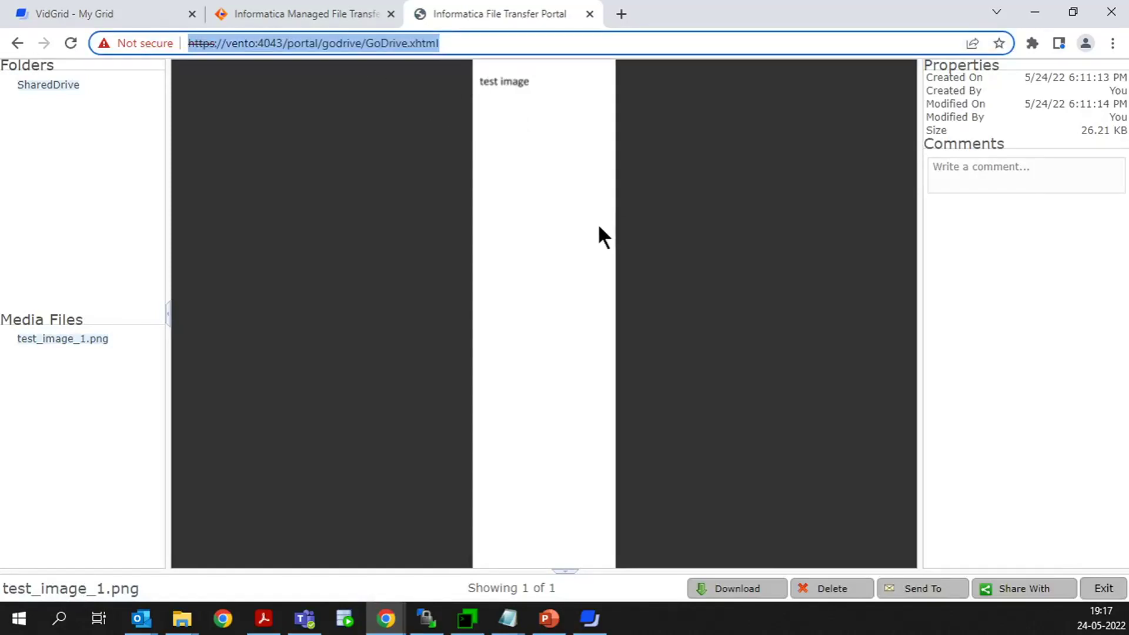
pyautogui.click(1108, 588)
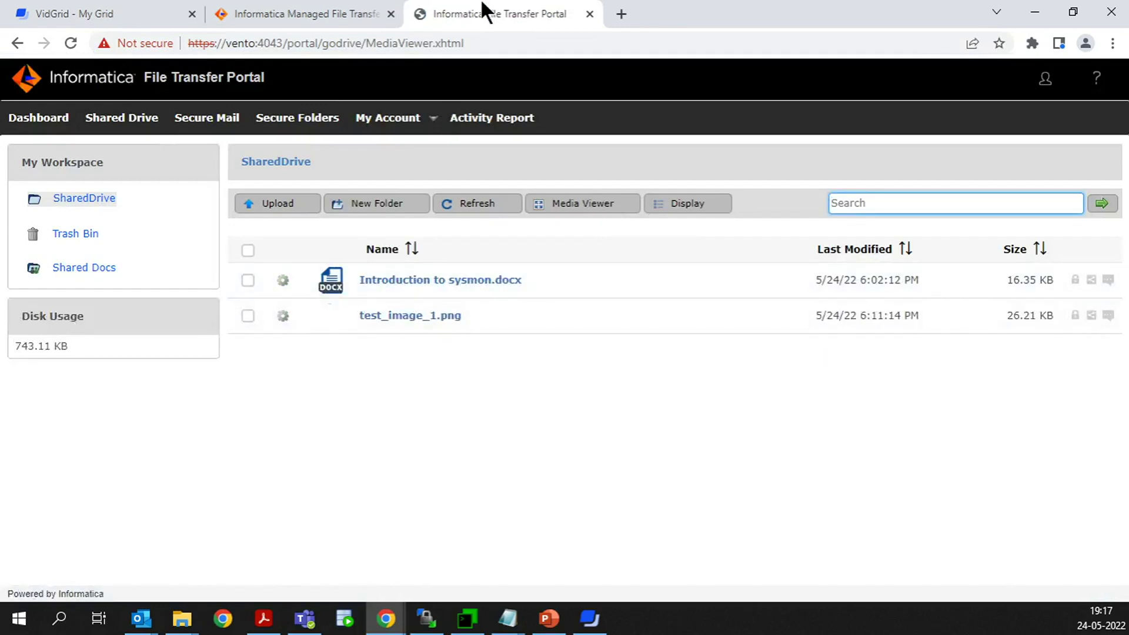
# Step: Disable the Media Viewer in the Managed File Transfer Shared Drive Settings and save the change
pyautogui.click(305, 14)
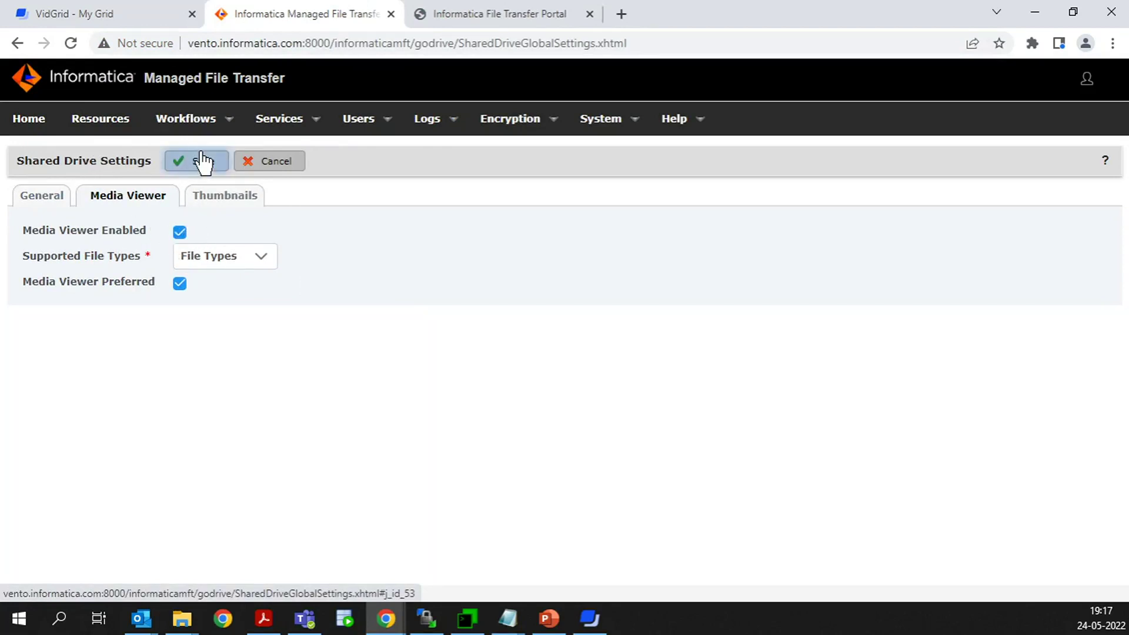
pyautogui.click(446, 24)
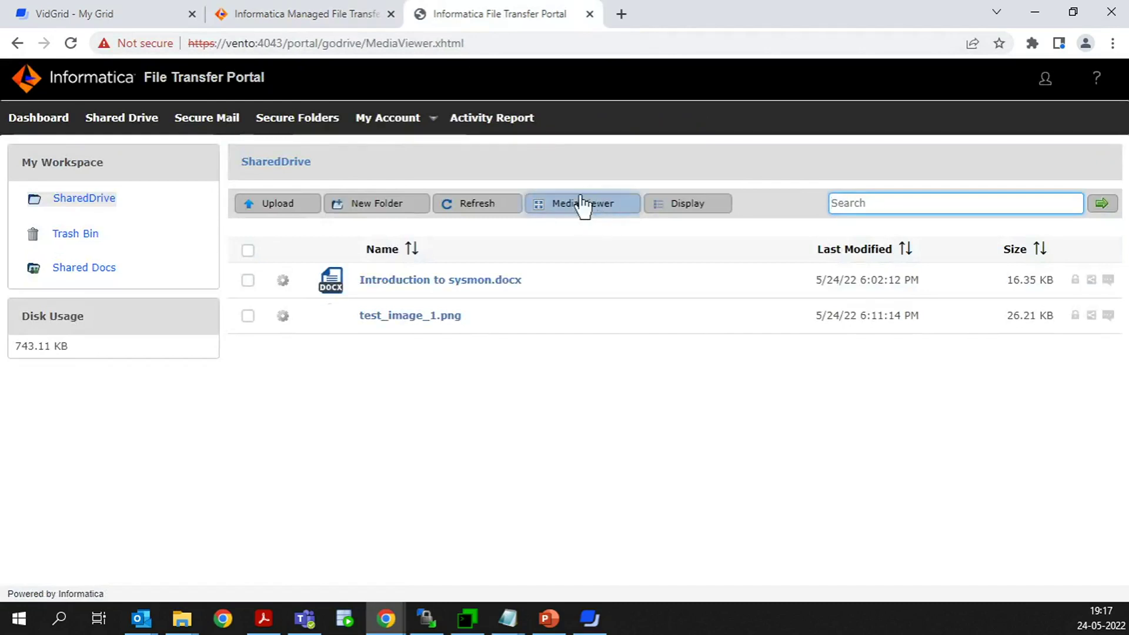
pyautogui.click(339, 7)
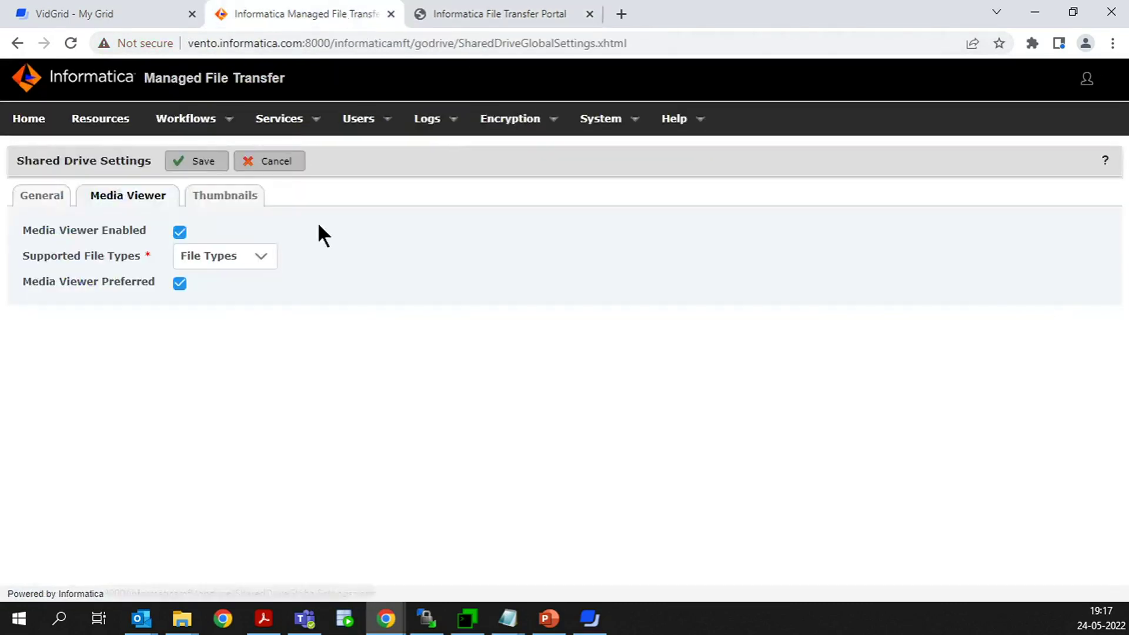
pyautogui.click(180, 234)
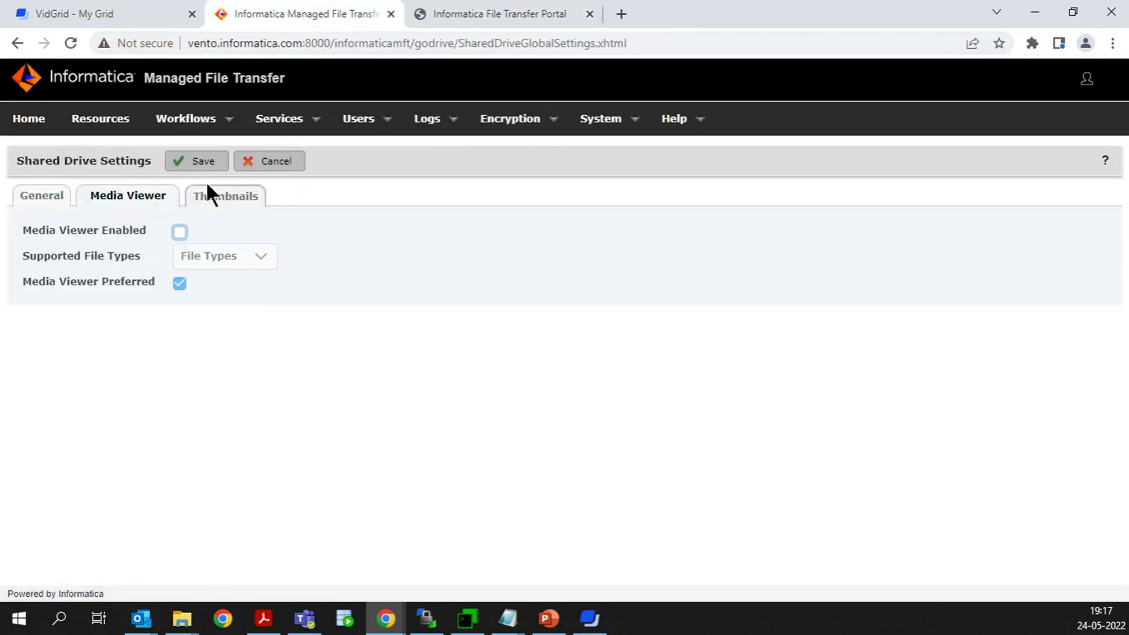
pyautogui.click(193, 167)
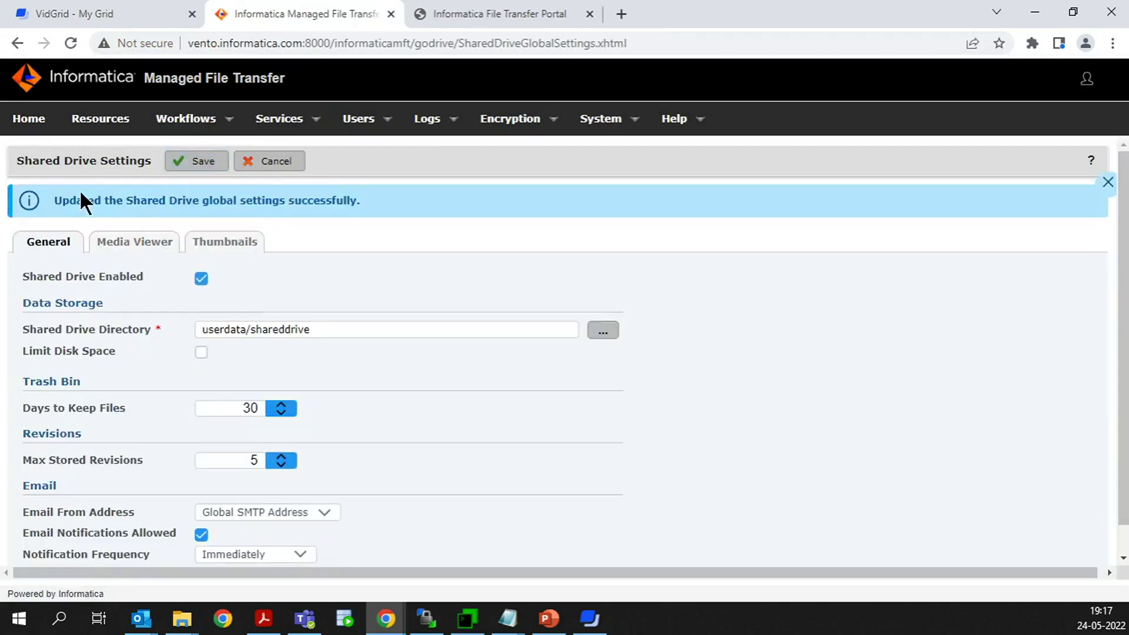
# Step: Read the save message, and check the Media Viewer option on the File Transfer Portal's Shared Drive page
pyautogui.moveTo(86, 201); pyautogui.dragTo(63, 201)
pyautogui.moveTo(149, 201); pyautogui.dragTo(405, 206)
pyautogui.click(253, 210)
pyautogui.doubleClick(333, 202)
pyautogui.click(411, 208)
pyautogui.click(500, 12)
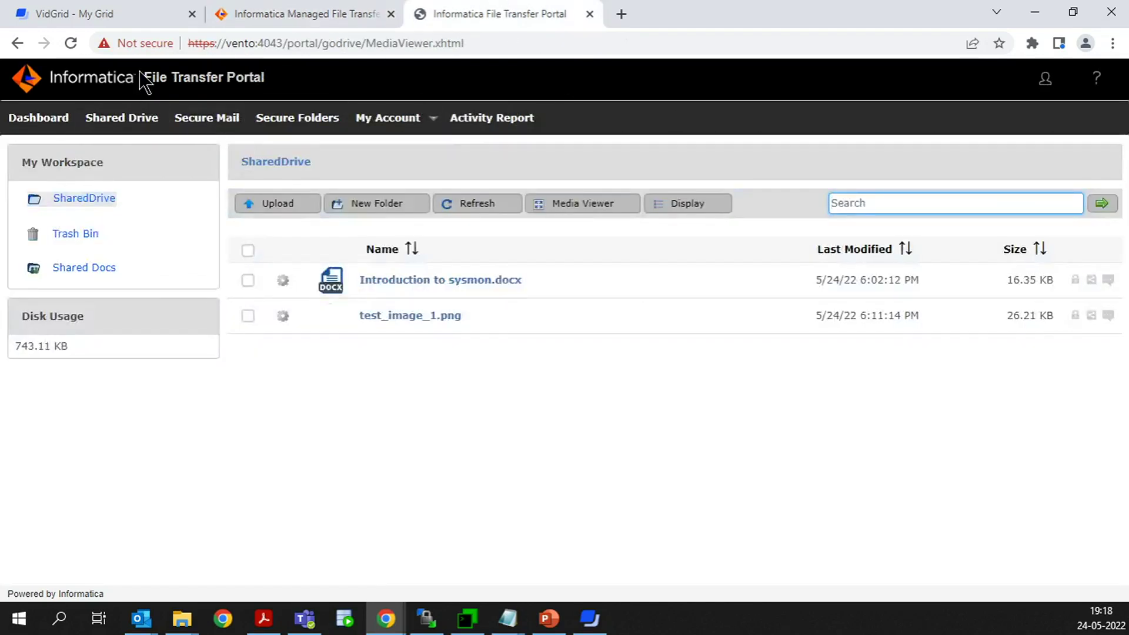
pyautogui.click(388, 117)
pyautogui.click(437, 121)
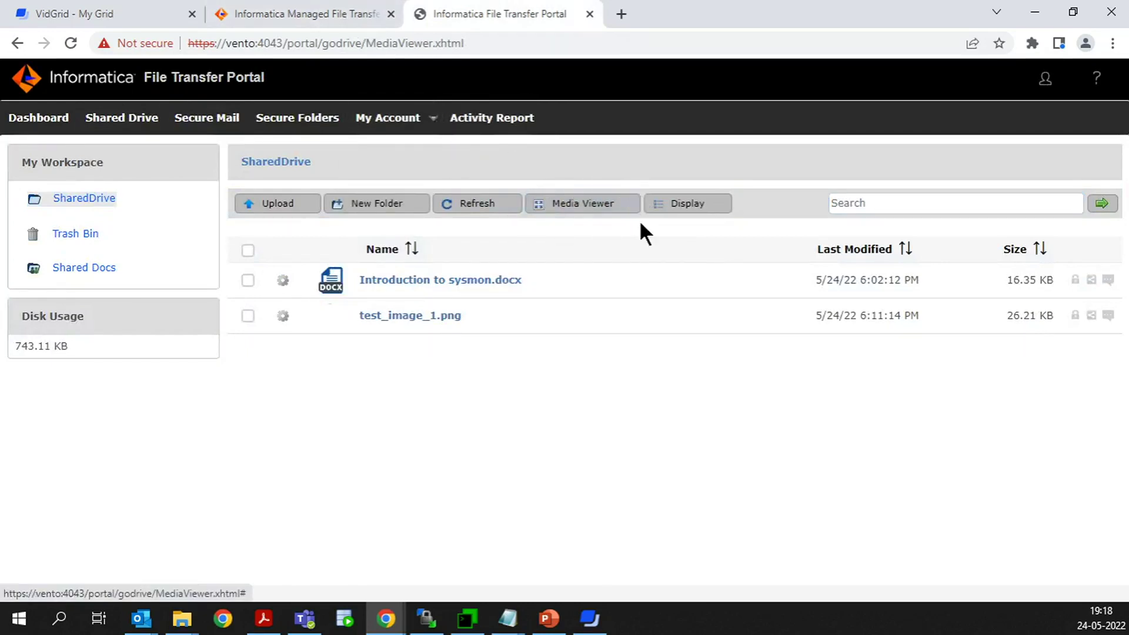
pyautogui.click(333, 17)
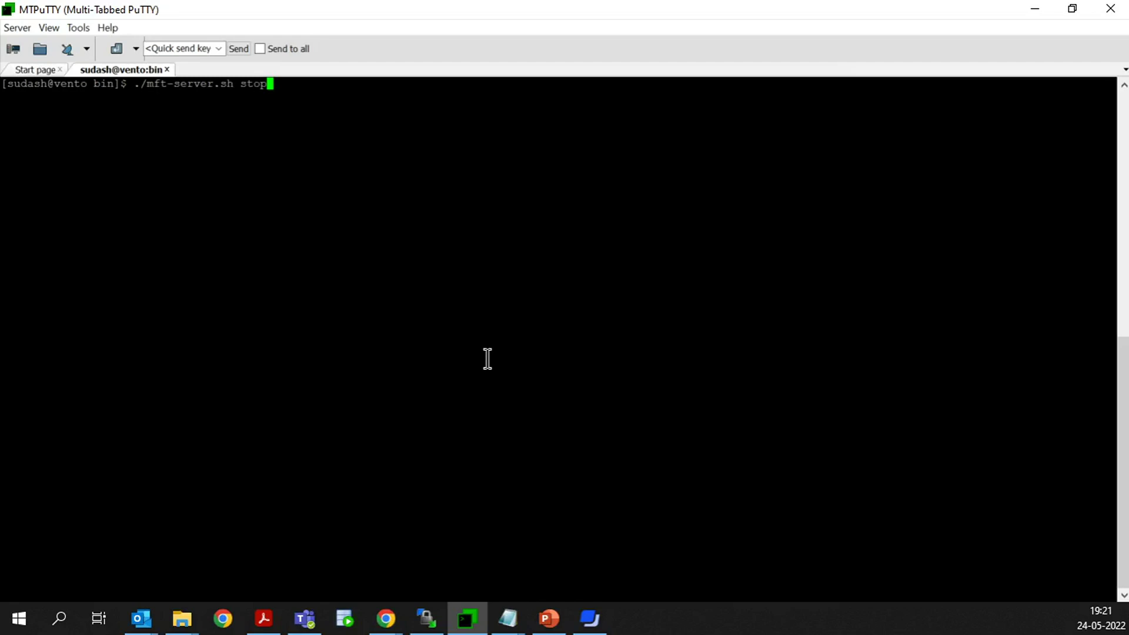
# Step: Stop the server in MTPuTTY with ./mft-server.sh stop, and reload the Managed File Transfer and File Transfer Portal pages to check it
pyautogui.press('Return')
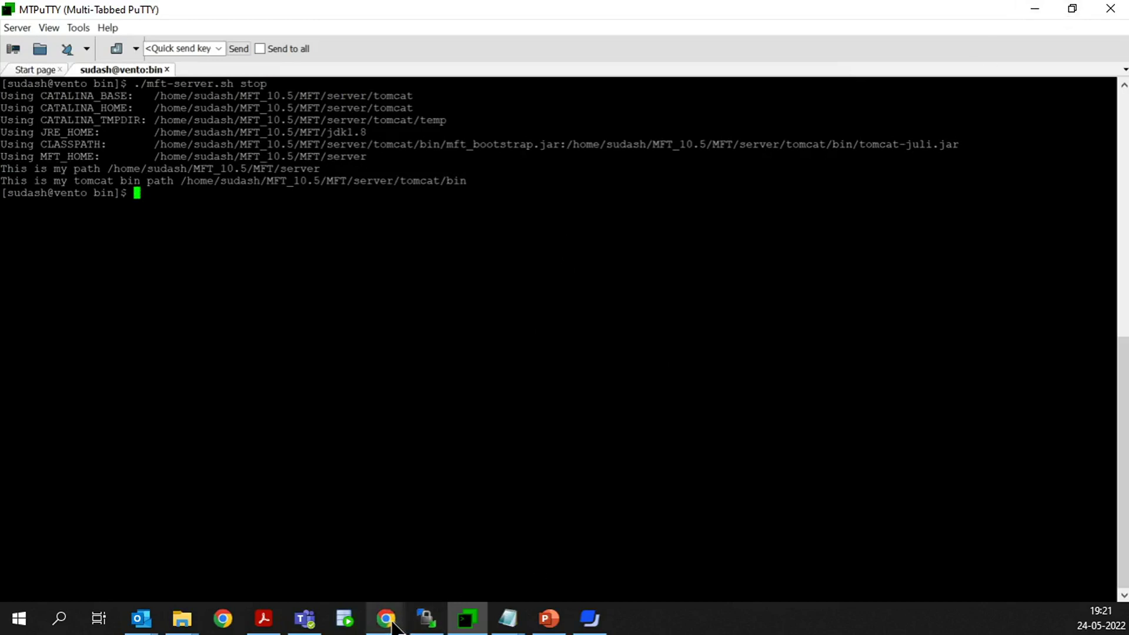
pyautogui.moveTo(397, 626)
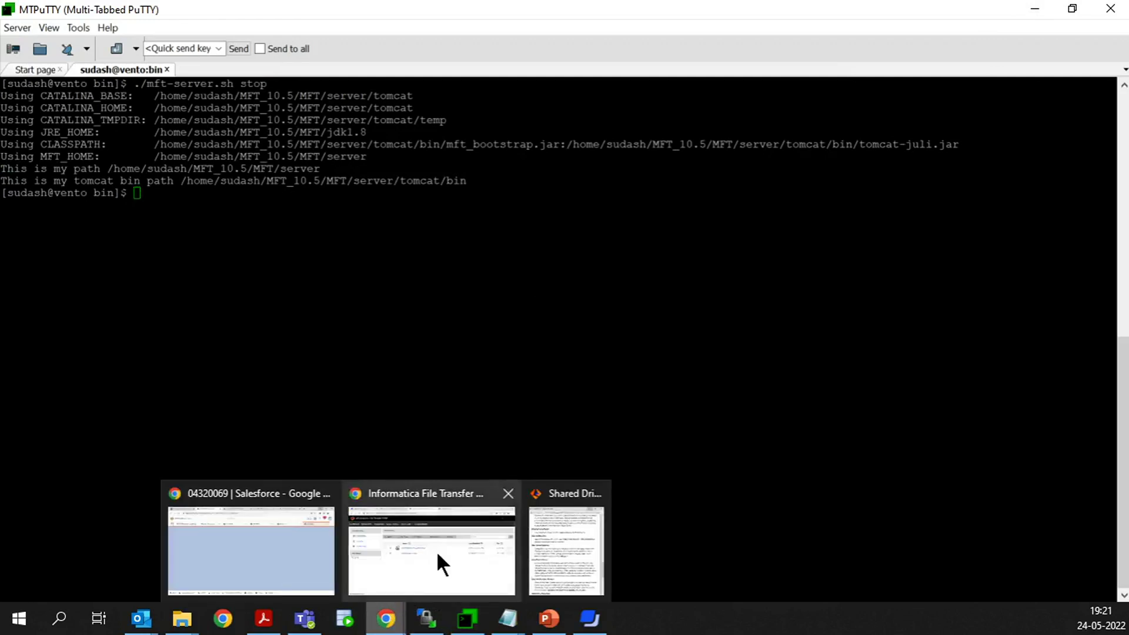
pyautogui.click(436, 551)
pyautogui.click(335, 13)
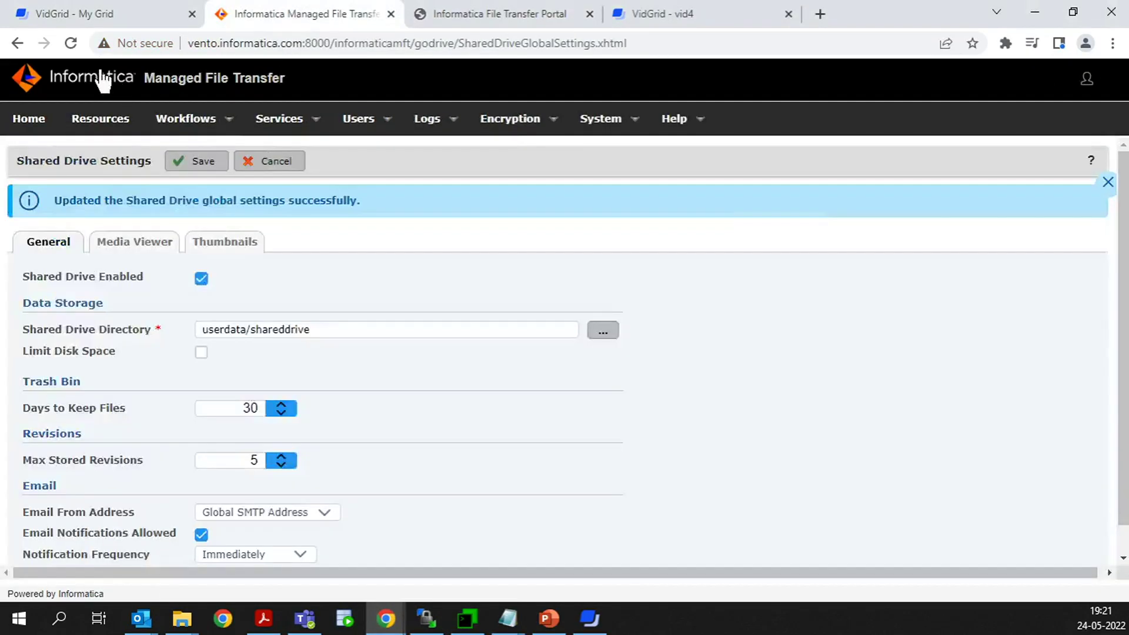
pyautogui.click(71, 42)
pyautogui.click(641, 170)
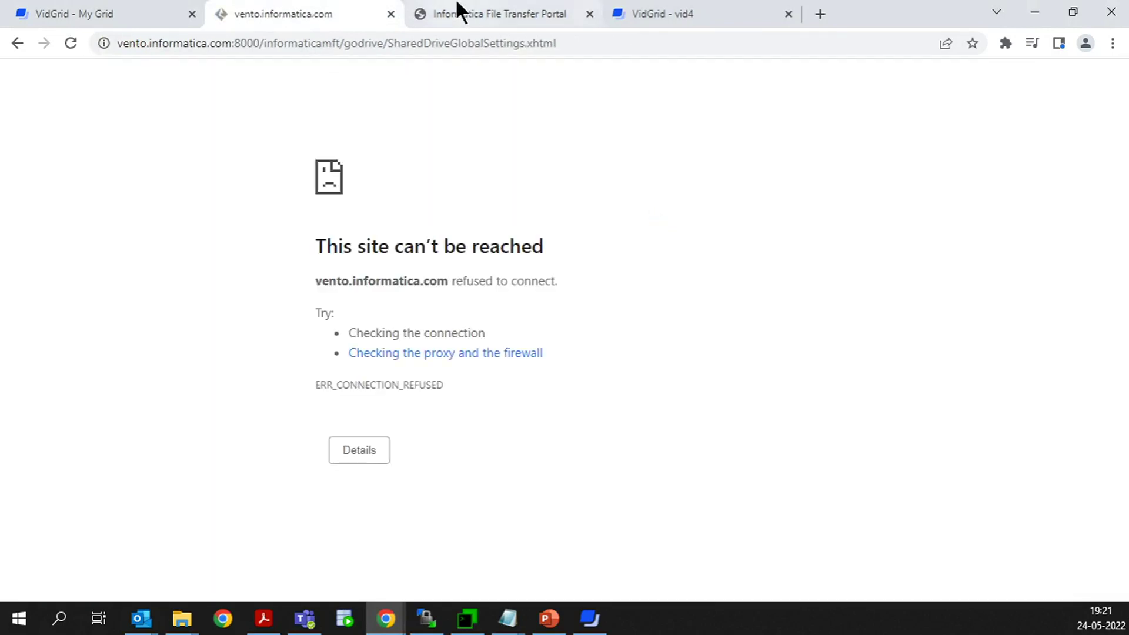
pyautogui.click(456, 13)
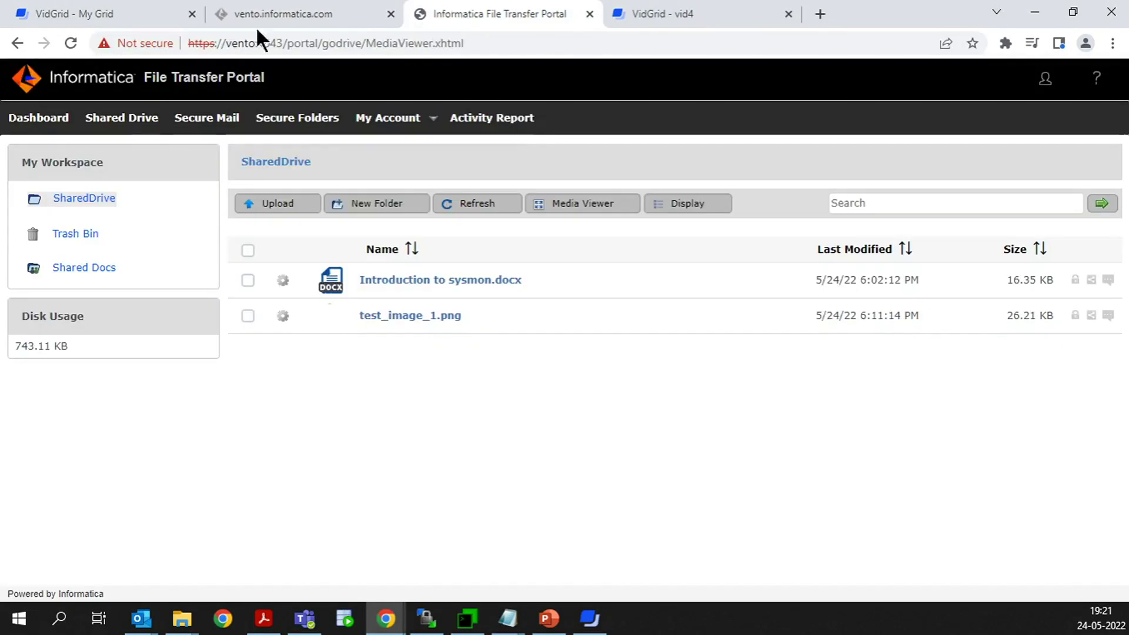
pyautogui.click(70, 43)
pyautogui.click(630, 172)
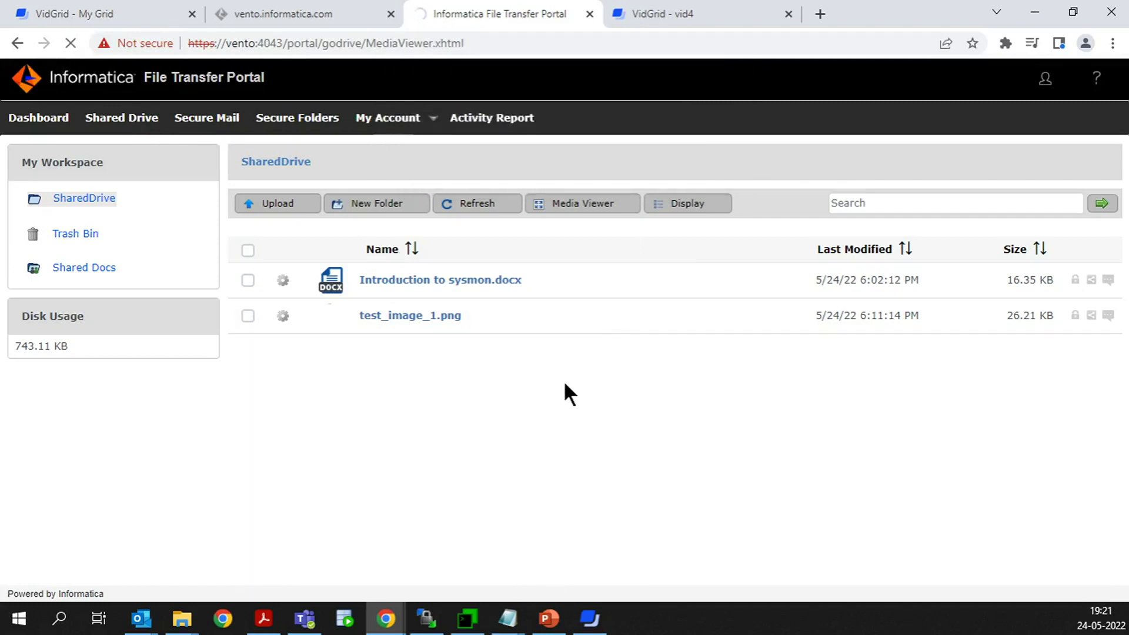
# Step: Start the server again in MTPuTTY with ./mft-server.sh start, and put the terminal window away
pyautogui.click(467, 618)
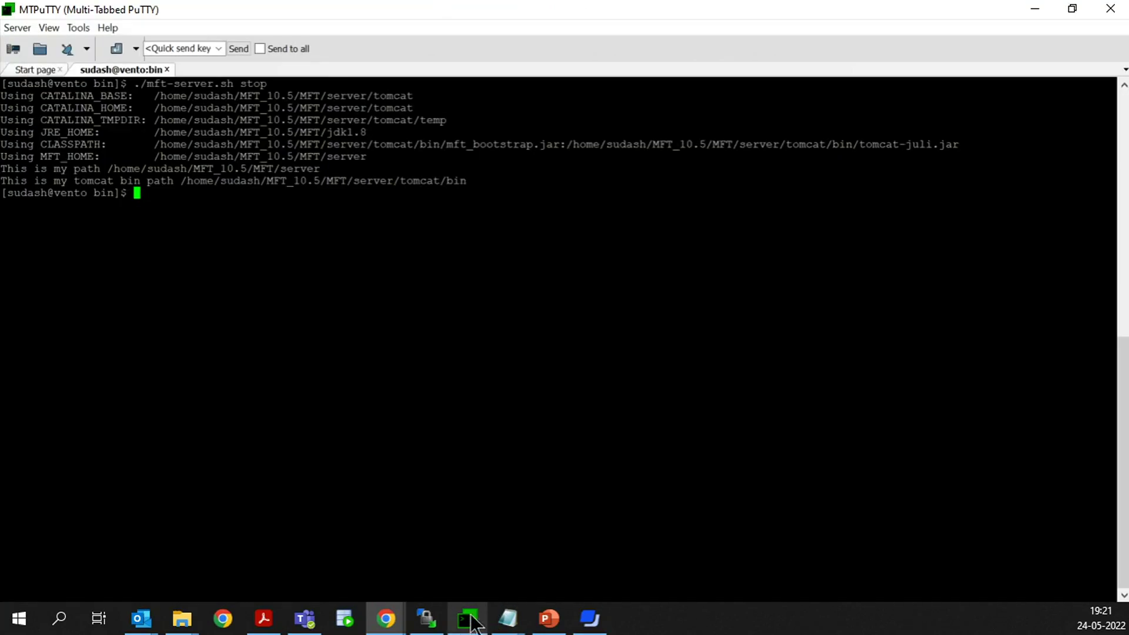
pyautogui.press('Up')
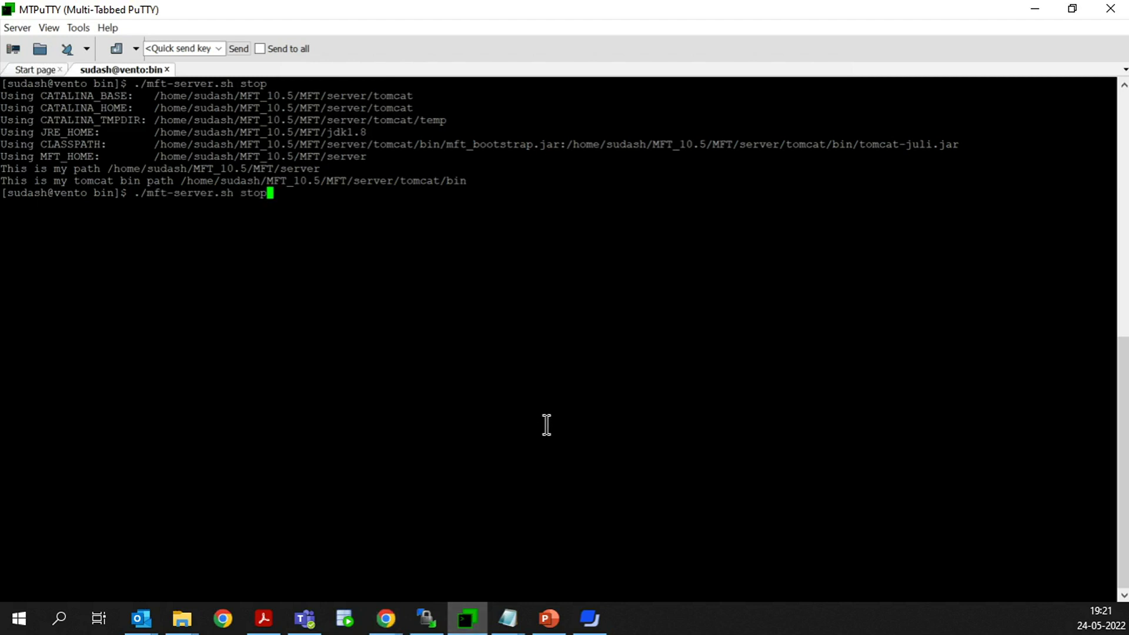
pyautogui.press('BackSpace')
pyautogui.press('BackSpace')
pyautogui.write('art')
pyautogui.press('Return')
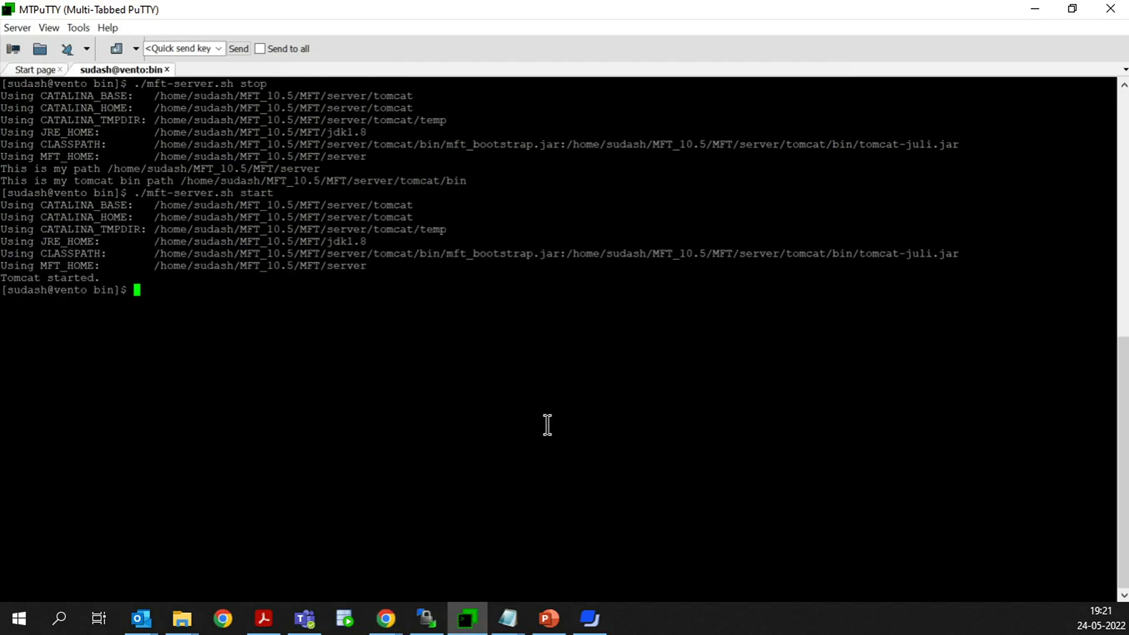
pyautogui.click(1036, 9)
# Step: Load vento.informatica.com:8000/informaticamft/ in the browser, and close the VidGrid - vid4 page
pyautogui.click(247, 12)
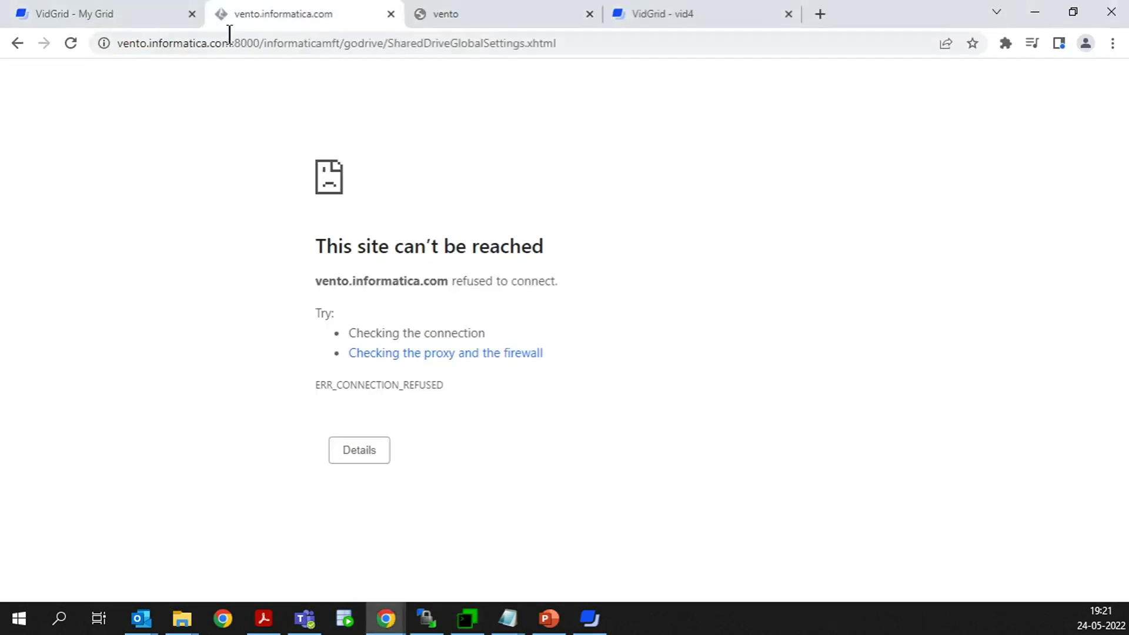
pyautogui.moveTo(344, 43); pyautogui.dragTo(629, 40)
pyautogui.press('BackSpace')
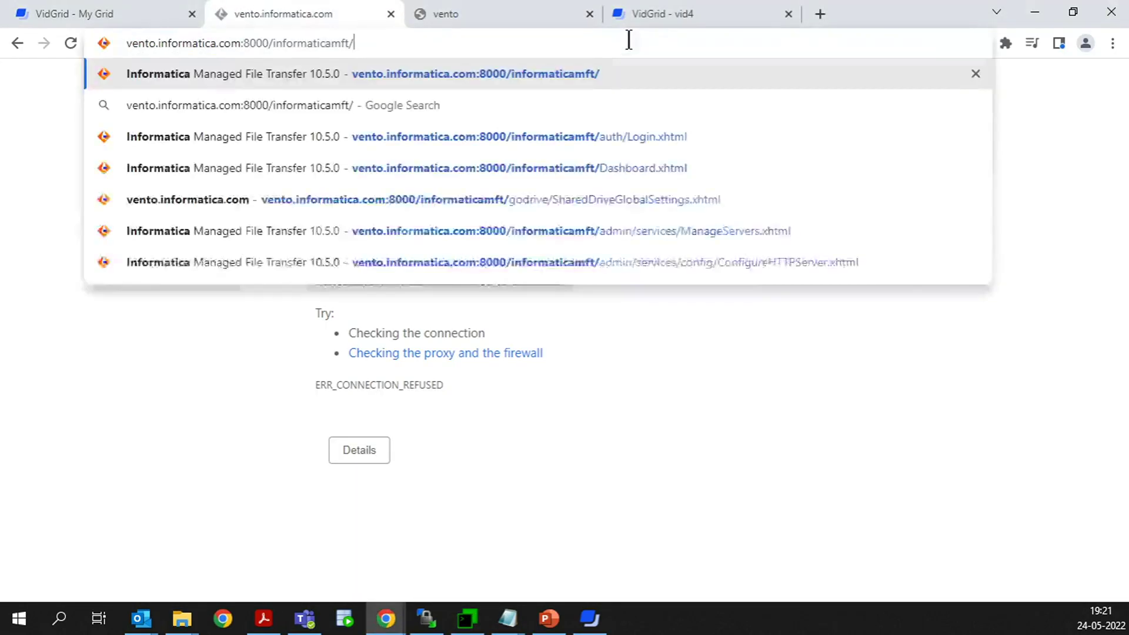
pyautogui.press('Return')
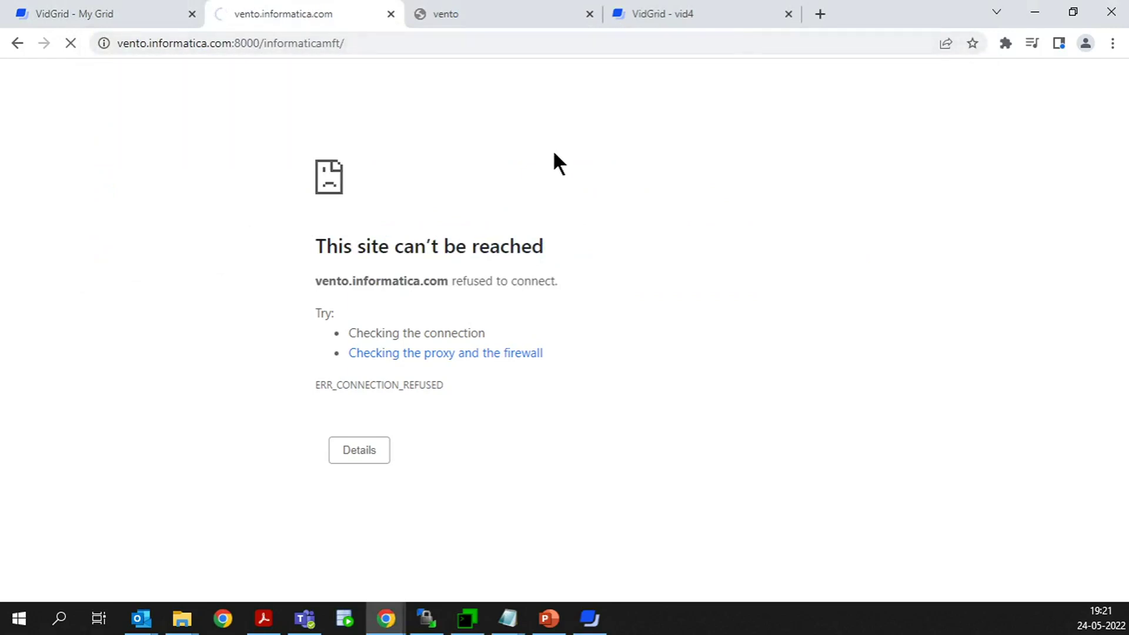
pyautogui.click(788, 14)
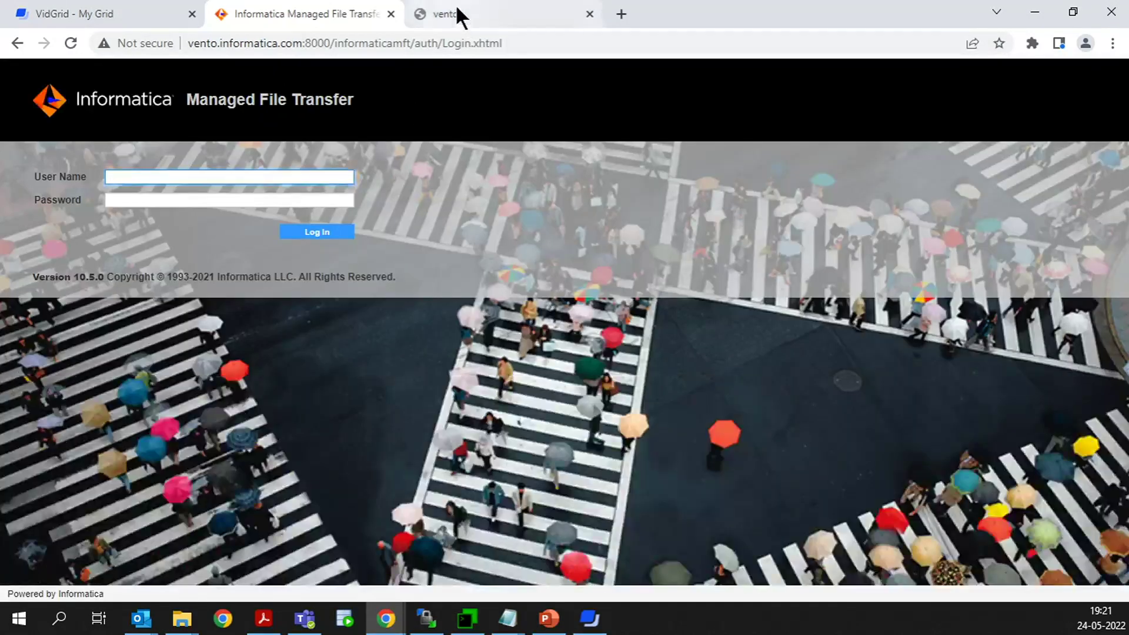
# Step: Try to reload the File Transfer Portal's MediaViewer page, and return to the Managed File Transfer login page
pyautogui.click(459, 11)
pyautogui.click(70, 43)
pyautogui.click(294, 15)
pyautogui.click(482, 15)
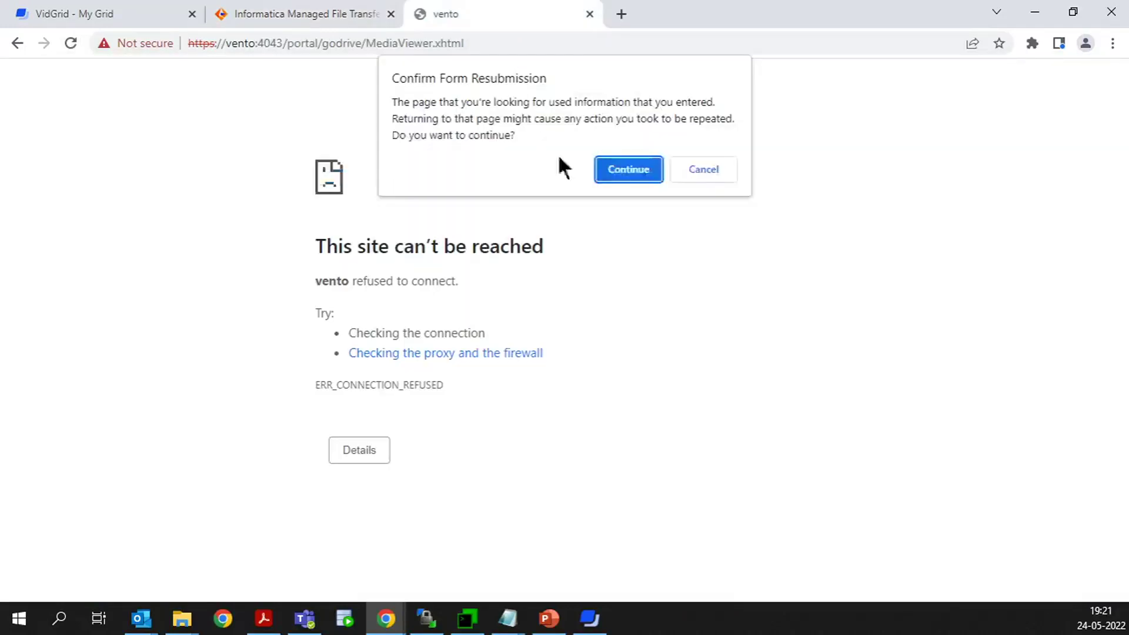
pyautogui.click(294, 14)
# Step: Log in to Managed File Transfer as Administrator, entering the account password
pyautogui.click(214, 171)
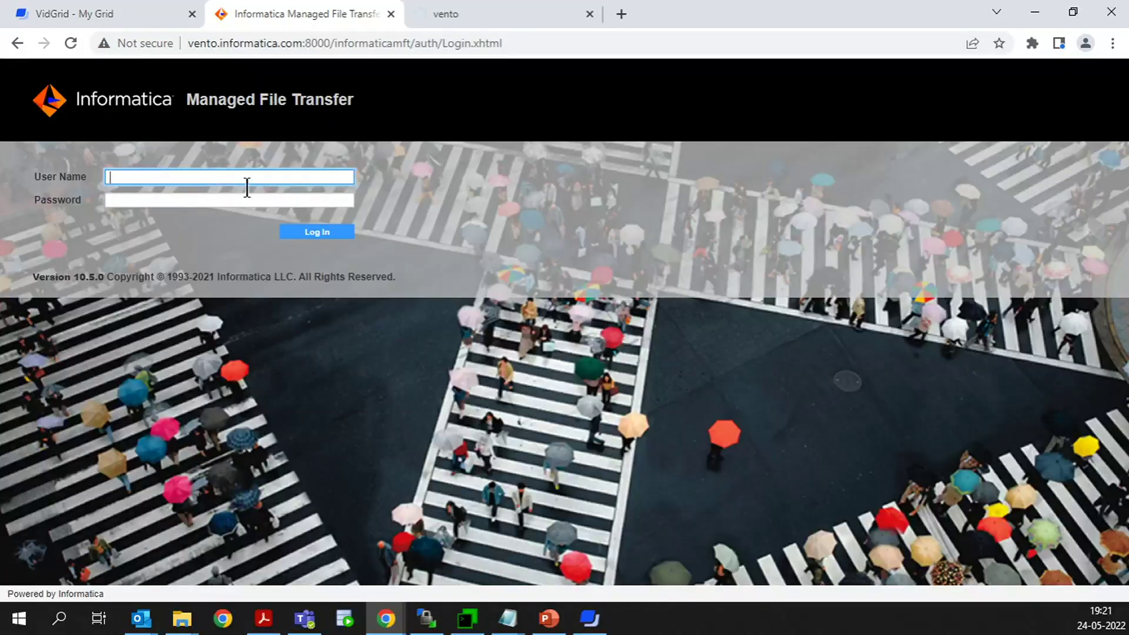
pyautogui.write('Administrator')
pyautogui.hotkey('ctrl', 'a')
pyautogui.press('Tab')
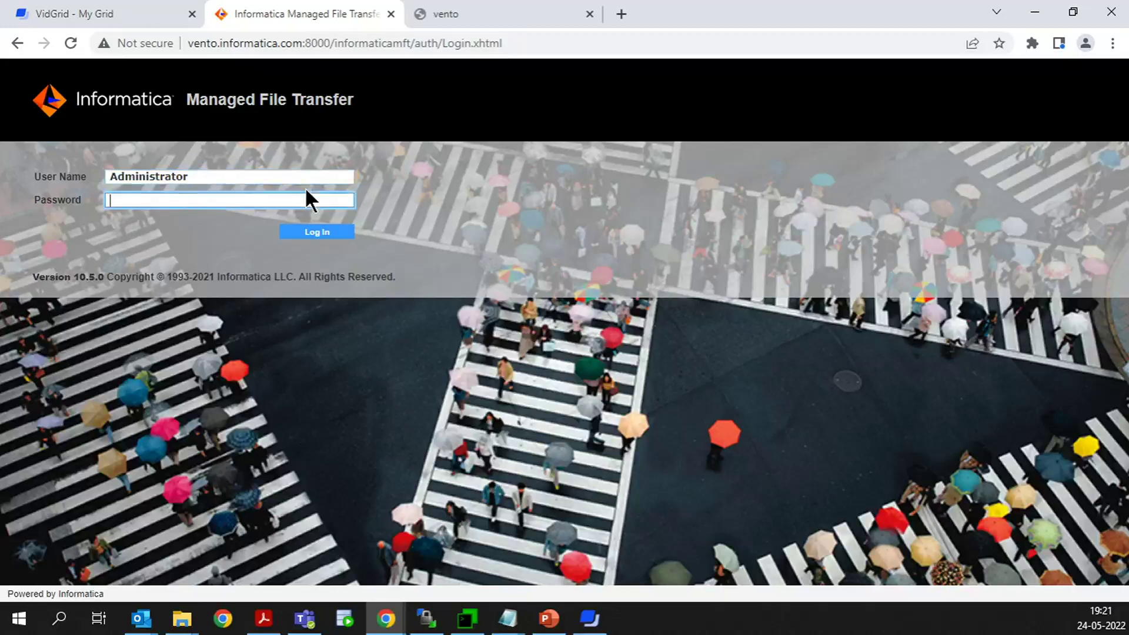
pyautogui.hotkey('ctrl', 'v')
pyautogui.press('Return')
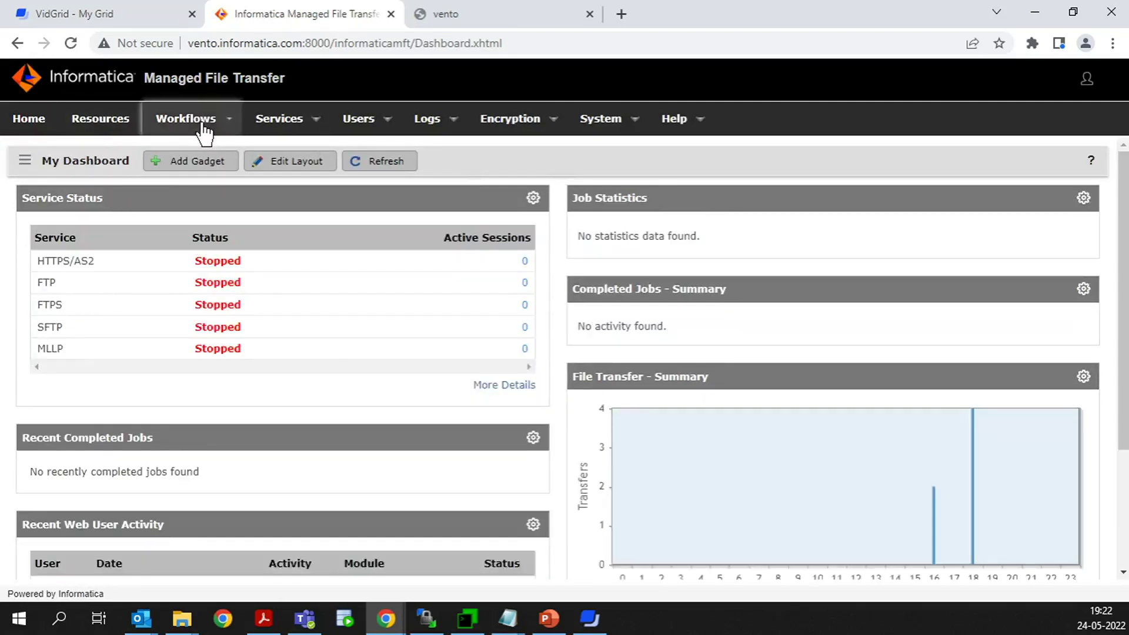
# Step: Start the HTTPS/AS2 service in the Service Manager, and reload the File Transfer Portal page with the form resubmission accepted
pyautogui.moveTo(280, 118)
pyautogui.click(286, 158)
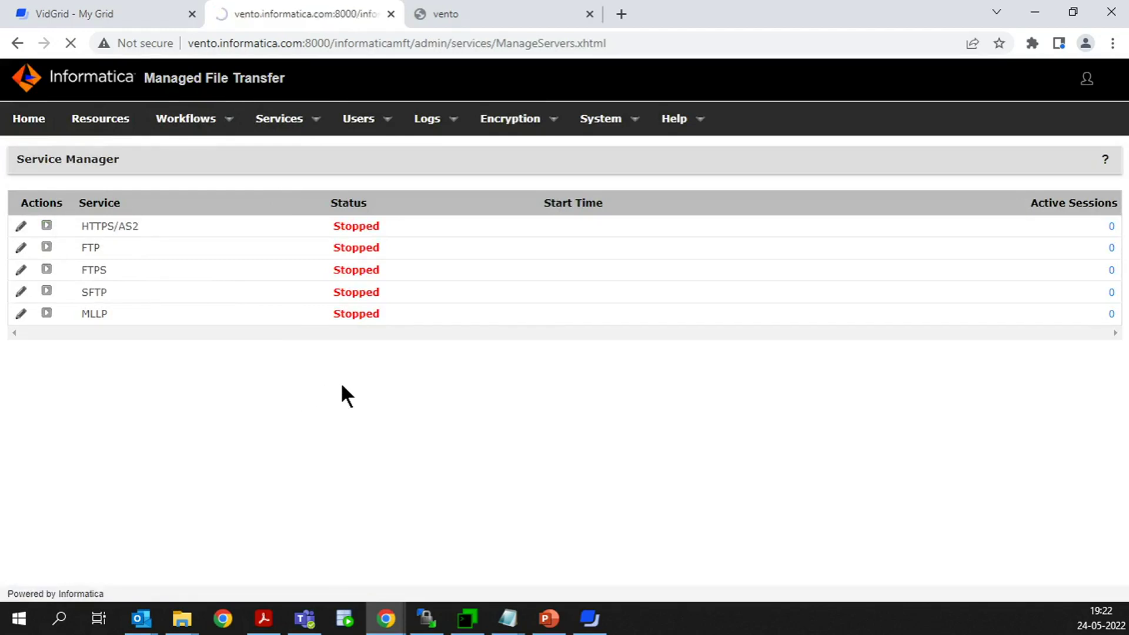
pyautogui.click(453, 14)
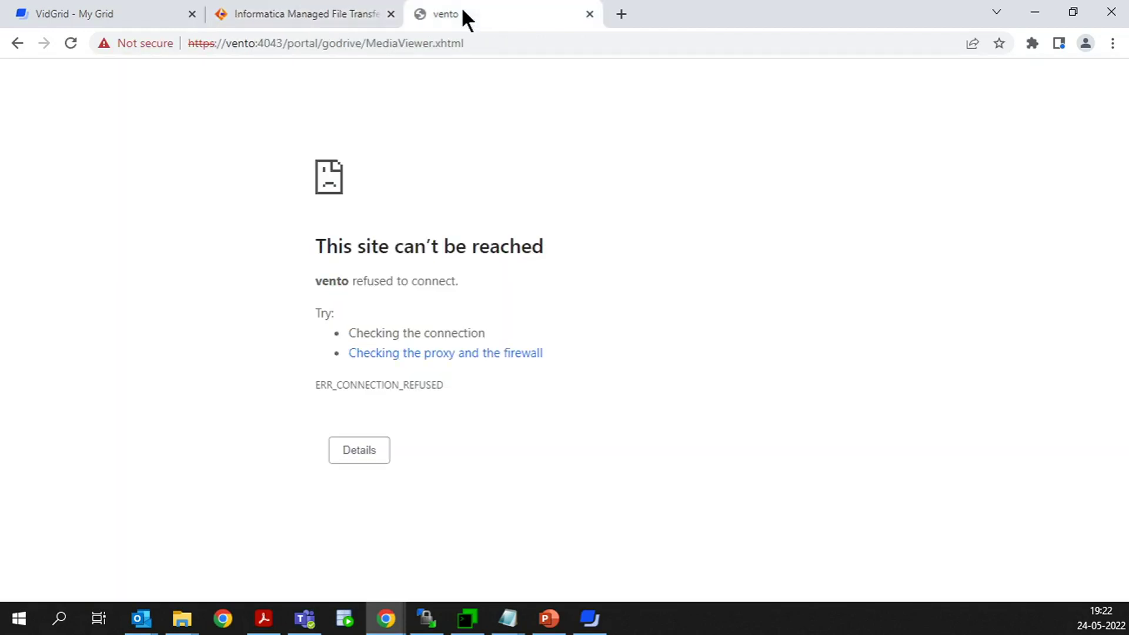
pyautogui.click(71, 44)
pyautogui.click(631, 167)
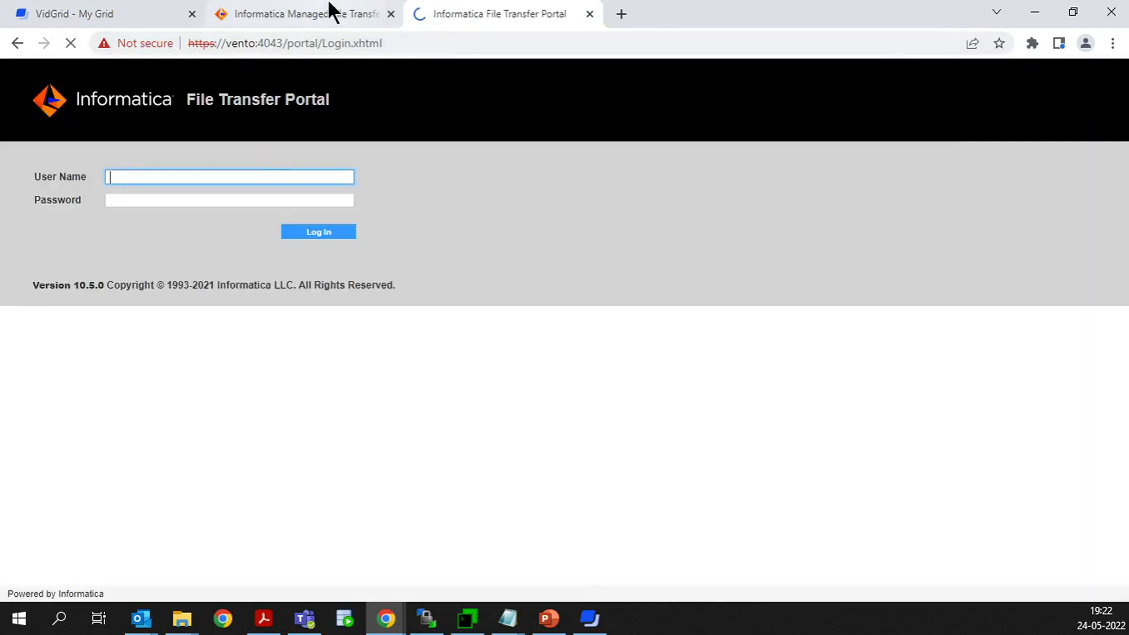
# Step: Check the Media Viewer options in Managed File Transfer's Shared Drive Settings
pyautogui.click(333, 13)
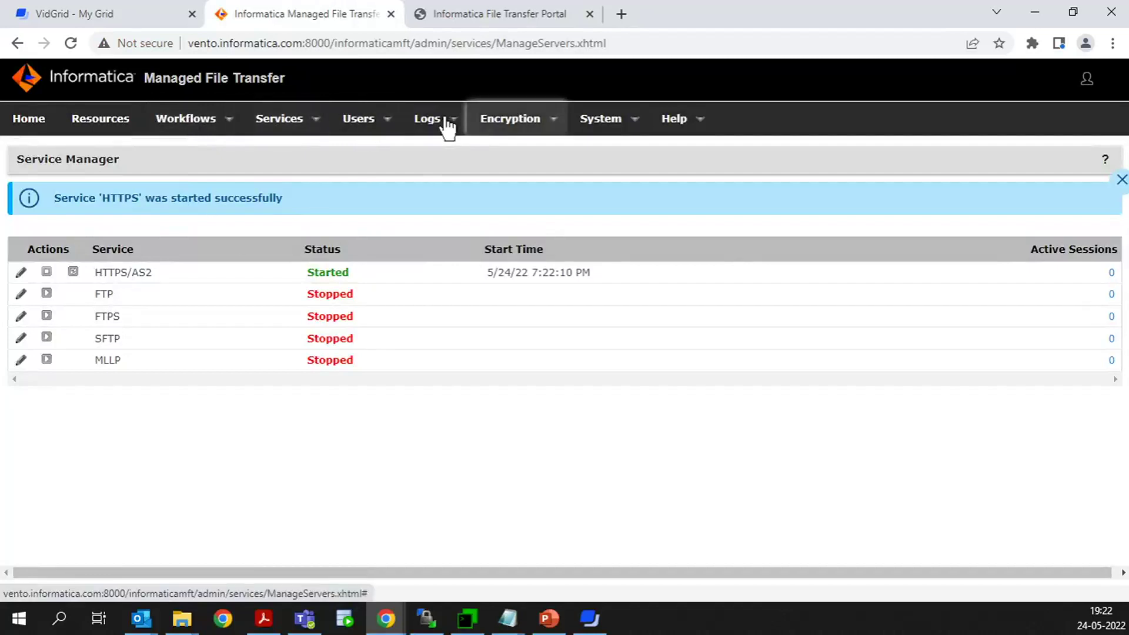
pyautogui.click(296, 121)
pyautogui.click(317, 257)
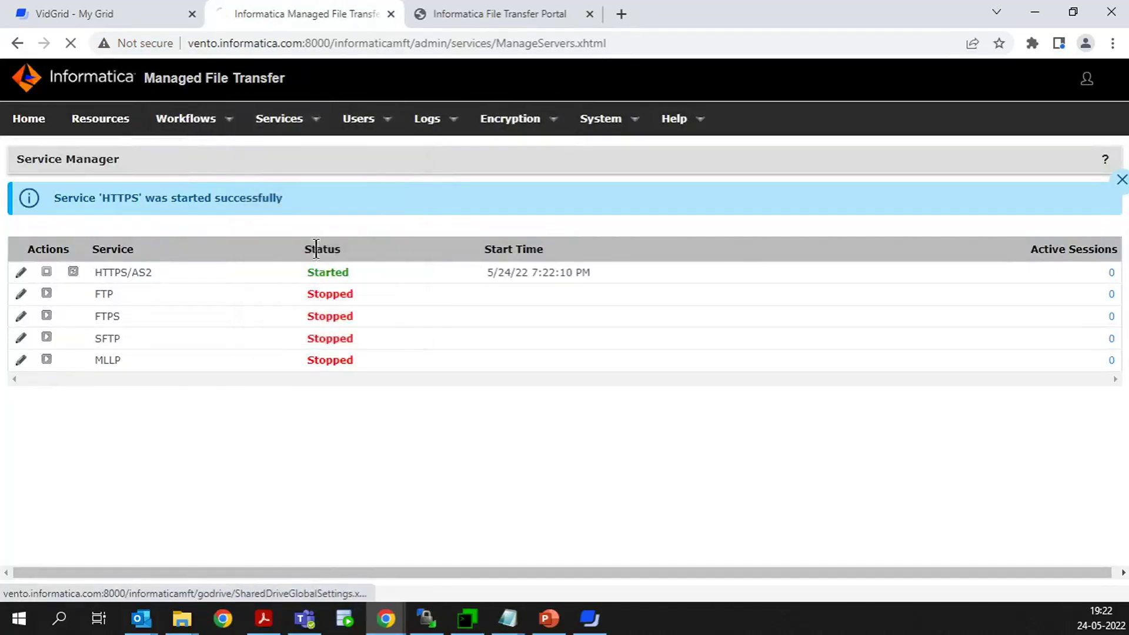
pyautogui.click(159, 194)
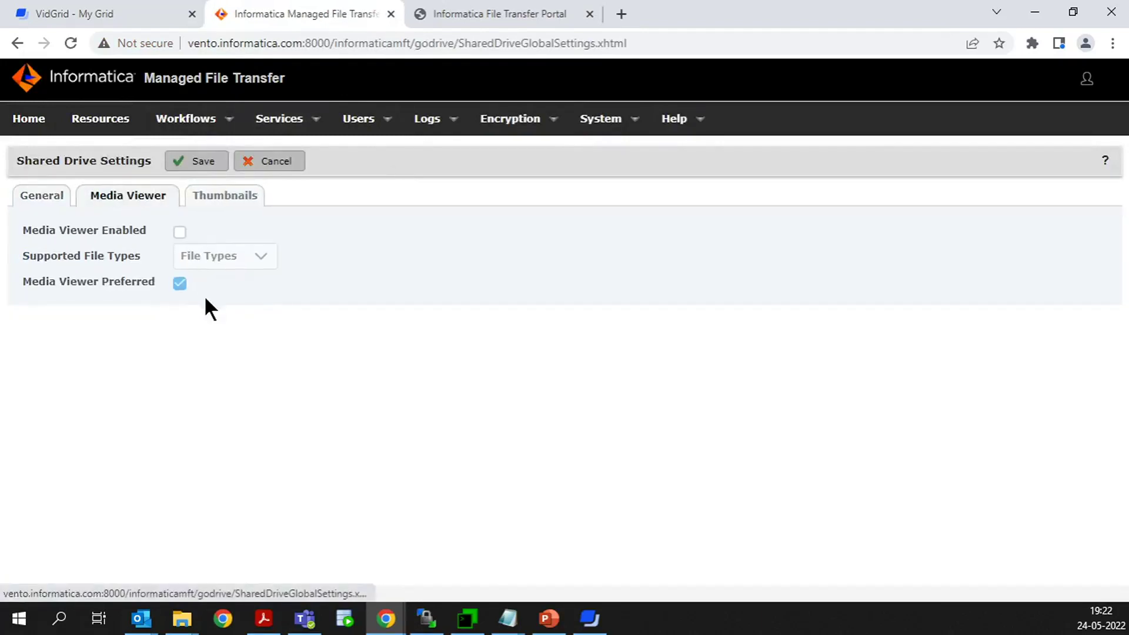
# Step: Log in to the File Transfer Portal with the web user's name and account password, and open the Shared Drive
pyautogui.click(494, 13)
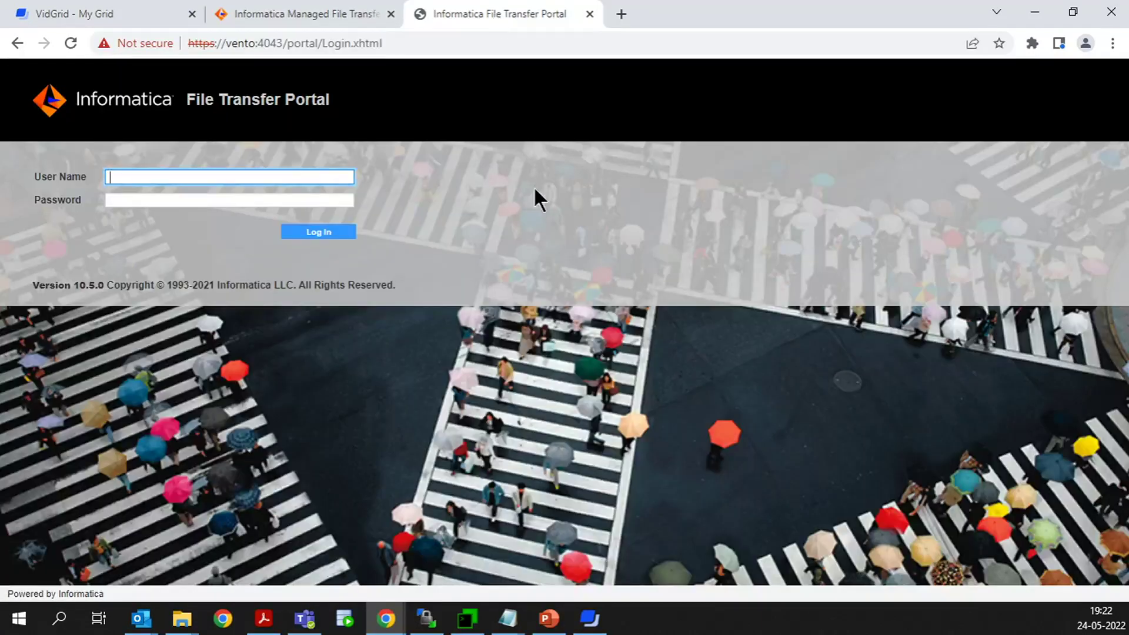
pyautogui.click(201, 174)
pyautogui.write('sumit')
pyautogui.press('Tab')
pyautogui.write('•')
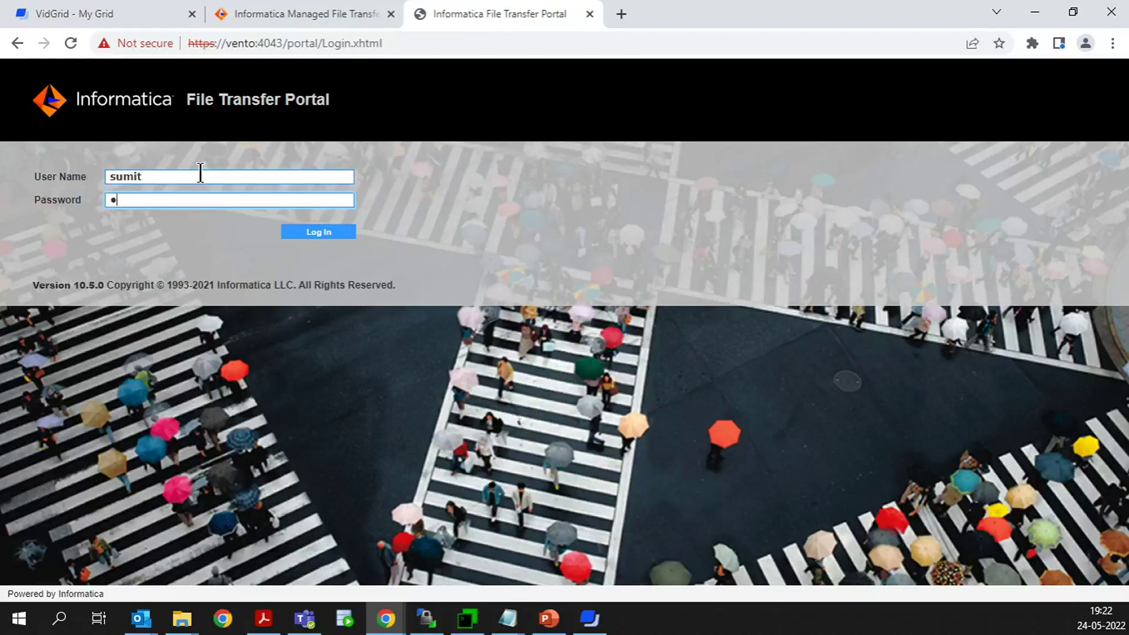
pyautogui.write('•••••••••')
pyautogui.press('Return')
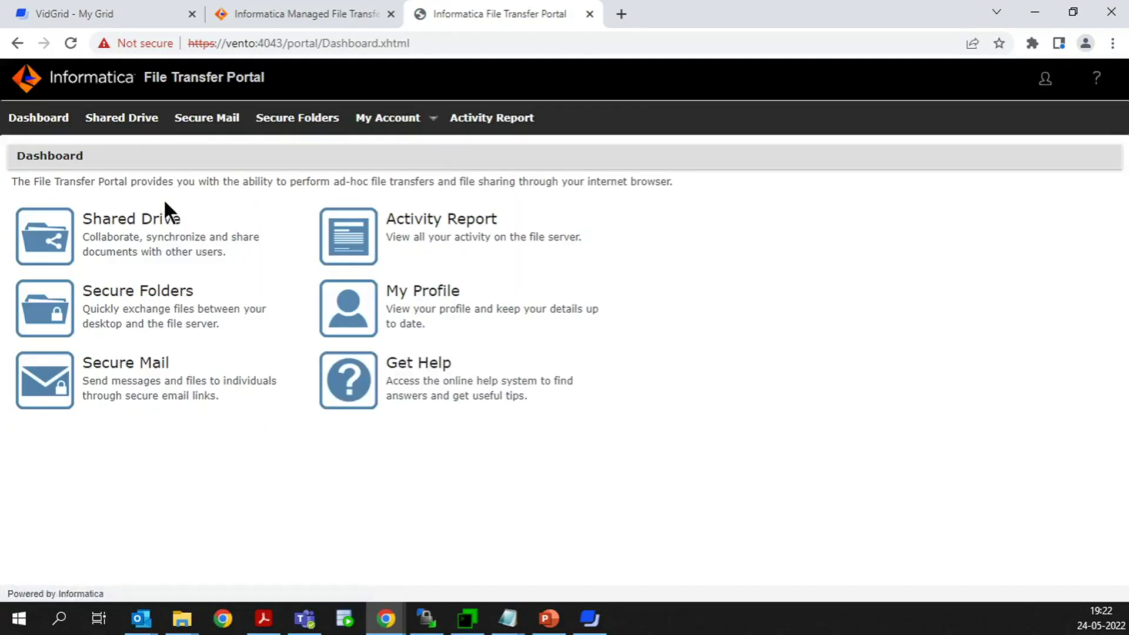
pyautogui.click(154, 223)
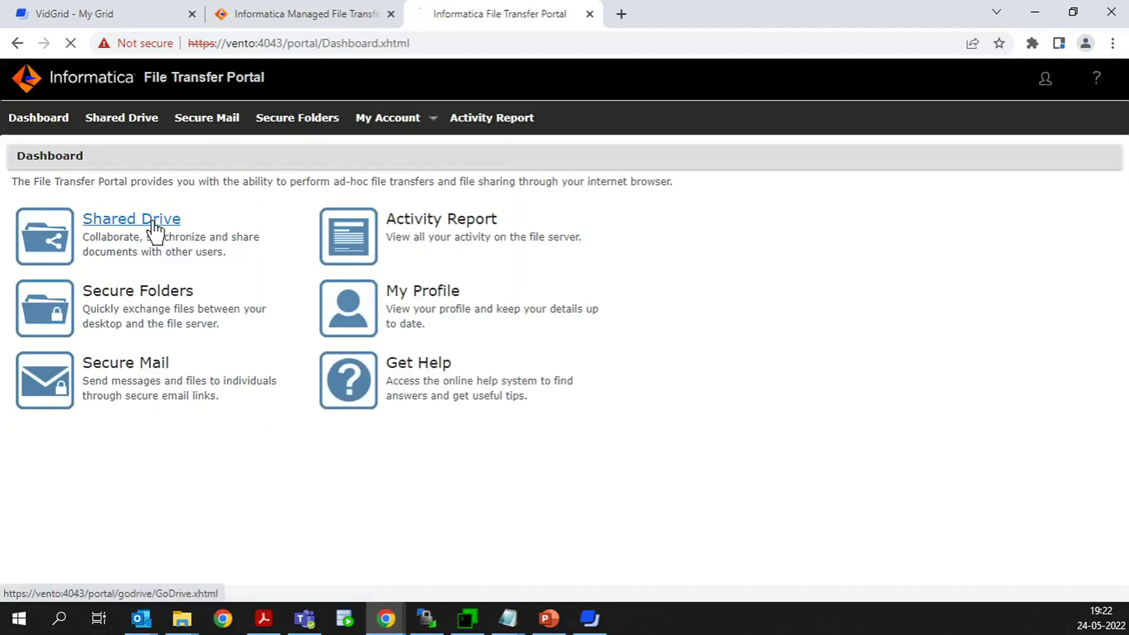